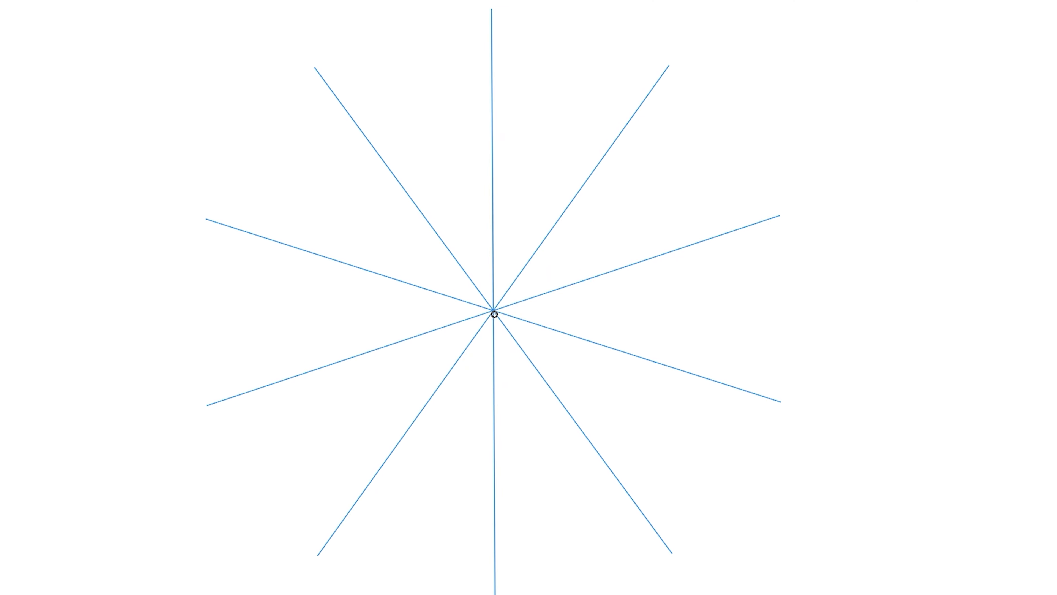
- Paint long red wavy arms from the symmetry centre, then add outward-reaching blue wavy strokes around them
{"action": "left_click_drag", "start_coordinate": [494, 304], "coordinate": [541, 297]}
{"action": "mouse_move", "coordinate": [548, 261]}
{"action": "left_mouse_down"}
{"action": "mouse_move", "coordinate": [778, 213]}
{"action": "mouse_move", "coordinate": [872, 303]}
{"action": "left_mouse_up"}
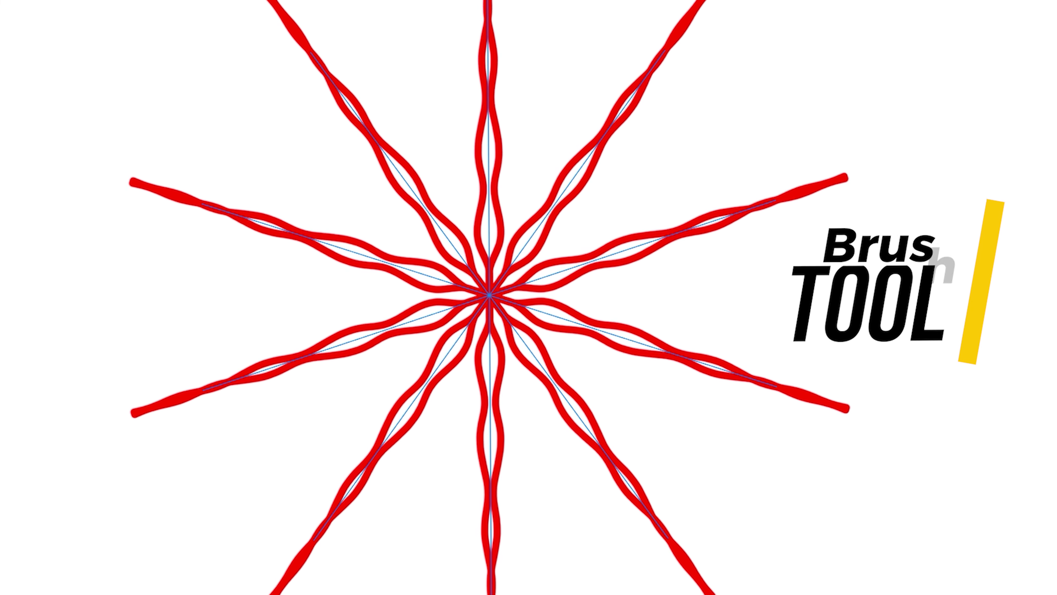
{"action": "left_click_drag", "start_coordinate": [582, 441], "coordinate": [582, 452]}
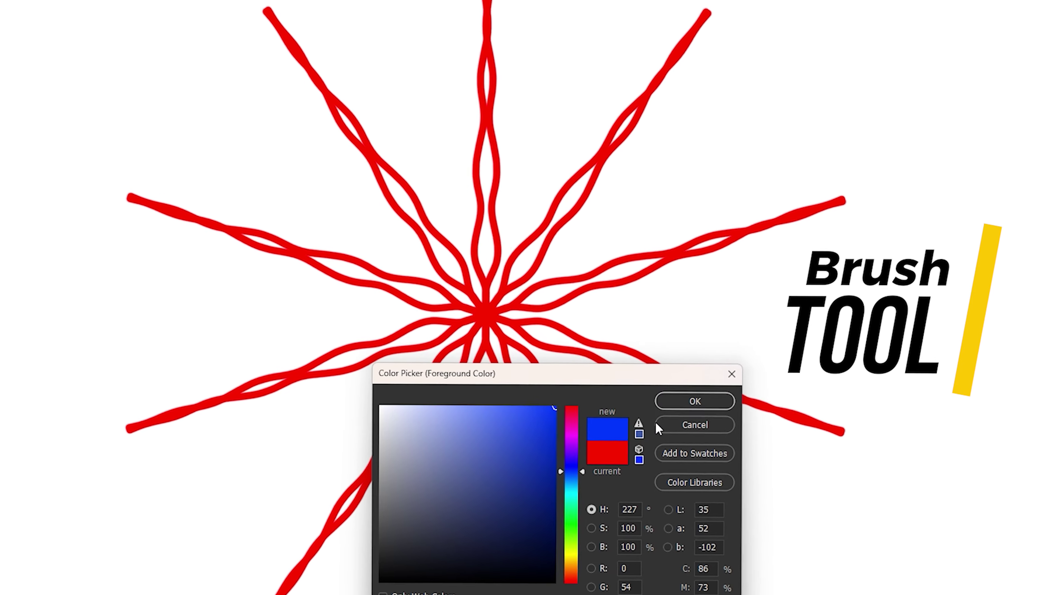
{"action": "left_click_drag", "start_coordinate": [414, 372], "coordinate": [256, 449]}
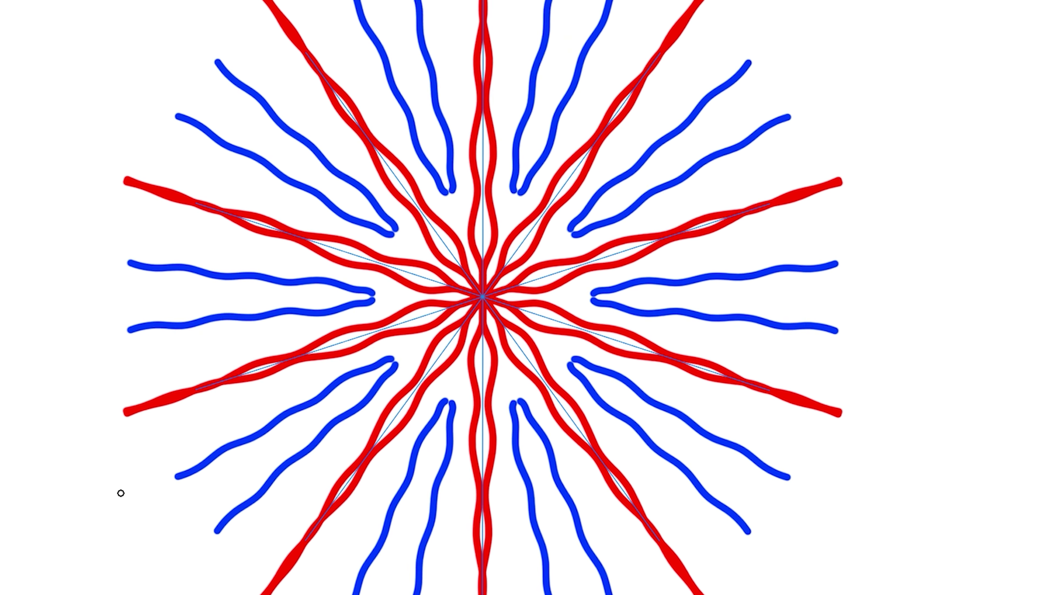
{"action": "left_click_drag", "start_coordinate": [197, 472], "coordinate": [47, 553]}
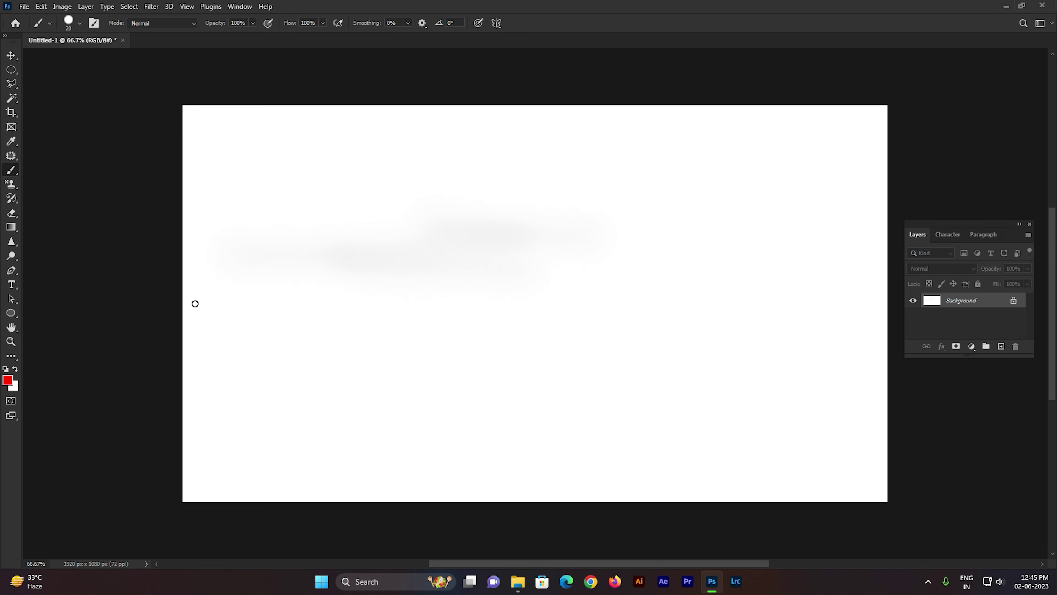
- Choose the standard Brush and set the foreground colour to blue
{"action": "right_click", "coordinate": [13, 175]}
{"action": "left_click", "coordinate": [49, 172]}
{"action": "left_click", "coordinate": [8, 380]}
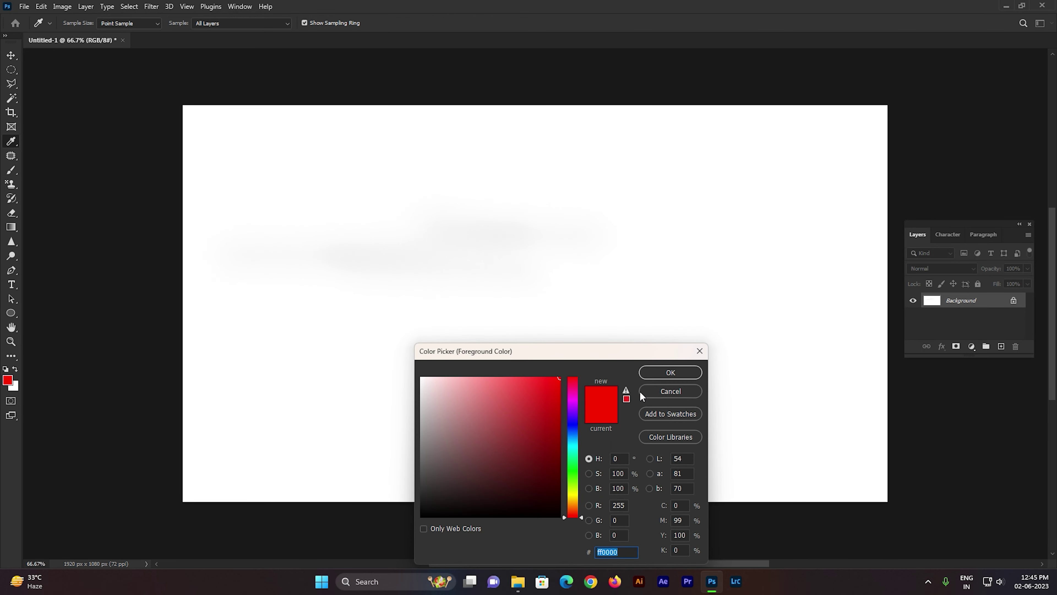
{"action": "left_click", "coordinate": [573, 421]}
{"action": "left_click", "coordinate": [667, 372]}
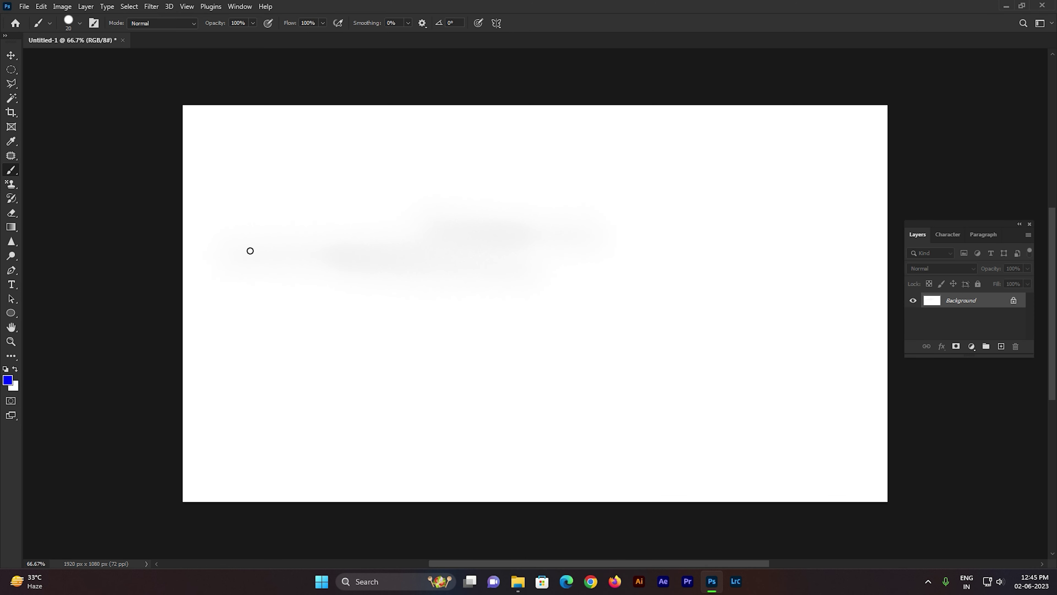
- Paint two thin blue zigzag strokes, then enlarge the brush with the bracket keys
{"action": "left_click_drag", "start_coordinate": [249, 228], "coordinate": [423, 381]}
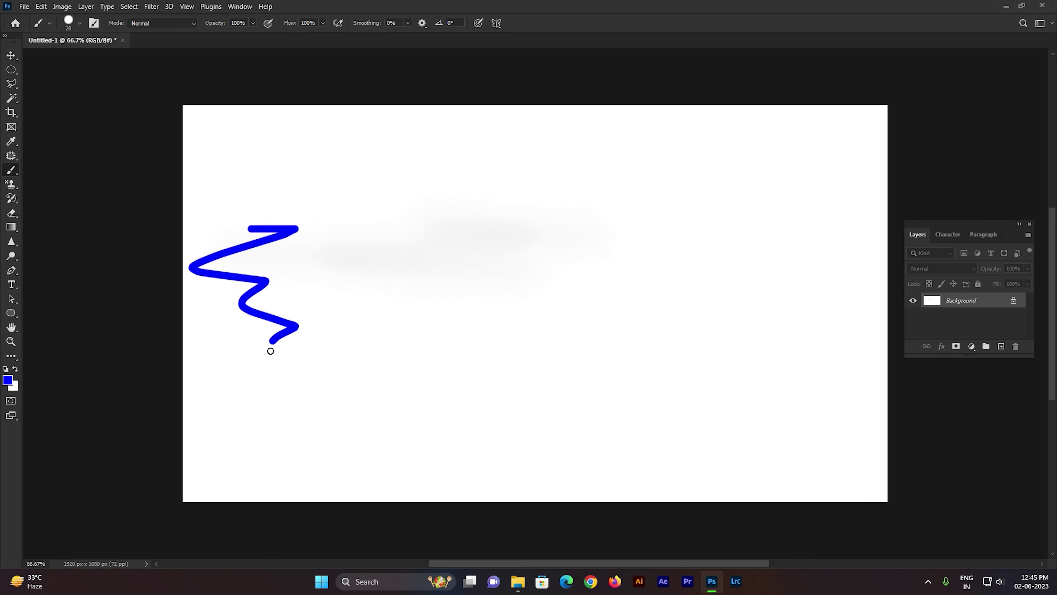
{"action": "mouse_move", "coordinate": [395, 189]}
{"action": "left_mouse_down"}
{"action": "mouse_move", "coordinate": [450, 310]}
{"action": "mouse_move", "coordinate": [520, 415]}
{"action": "left_mouse_up"}
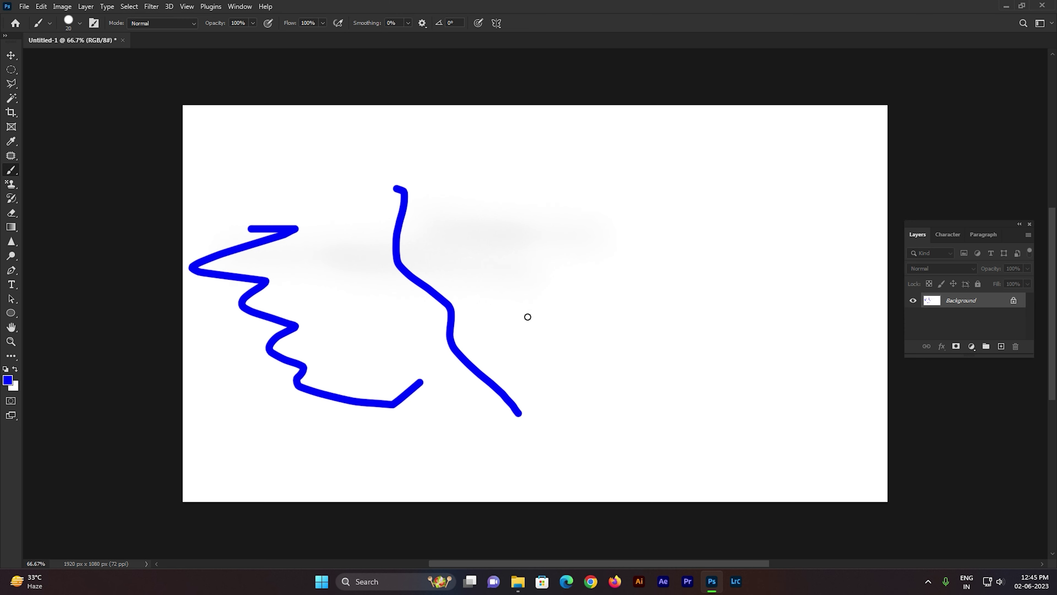
{"action": "key", "text": "bracketright"}
{"action": "key", "text": "bracketright"}
{"action": "key", "text": "bracketright"}
{"action": "key", "text": "bracketright"}
{"action": "key", "text": "bracketleft"}
{"action": "key", "text": "bracketleft"}
{"action": "key", "text": "bracketleft"}
{"action": "key", "text": "bracketright"}
{"action": "key", "text": "bracketright"}
{"action": "key", "text": "bracketright"}
- Paint thick blue strokes across the middle, sides and bottom, then fill the canvas white
{"action": "left_click_drag", "start_coordinate": [447, 163], "coordinate": [628, 421]}
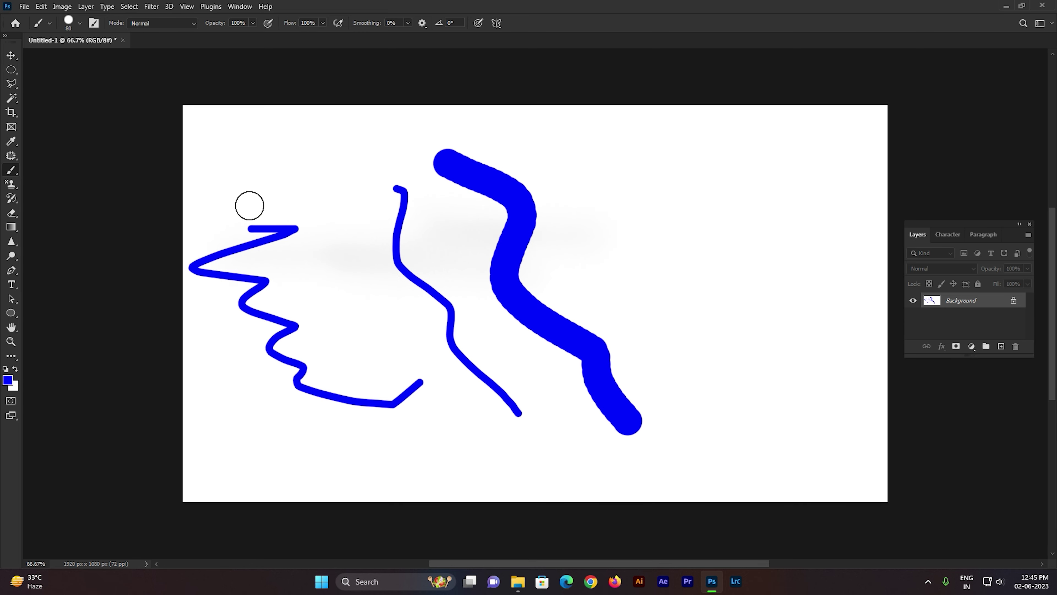
{"action": "left_click_drag", "start_coordinate": [269, 169], "coordinate": [307, 199]}
{"action": "left_click_drag", "start_coordinate": [288, 237], "coordinate": [333, 293]}
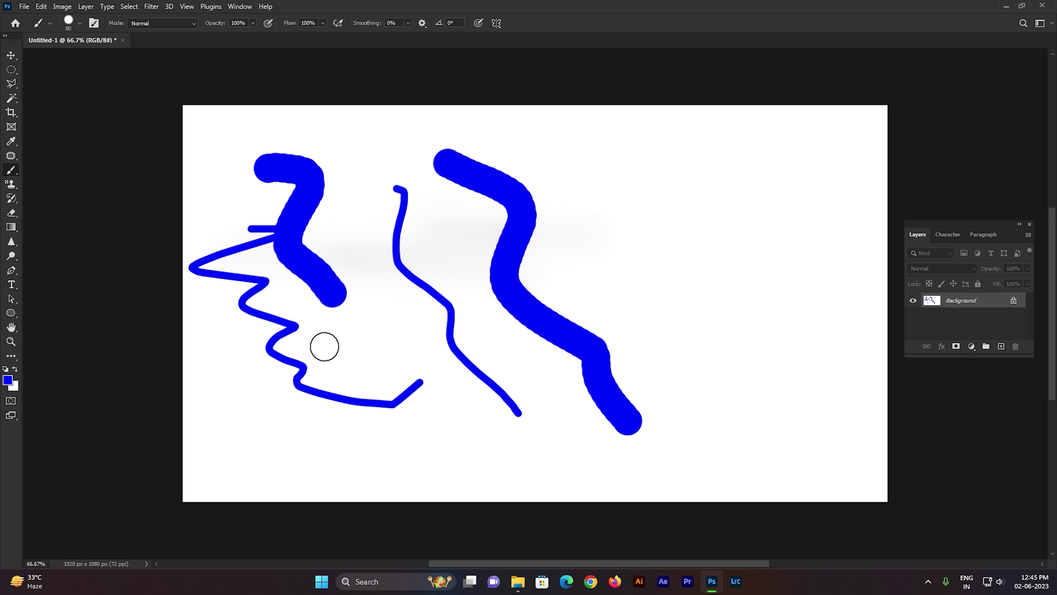
{"action": "left_click_drag", "start_coordinate": [605, 168], "coordinate": [674, 317]}
{"action": "mouse_move", "coordinate": [745, 160]}
{"action": "left_mouse_down"}
{"action": "mouse_move", "coordinate": [750, 290]}
{"action": "mouse_move", "coordinate": [785, 333]}
{"action": "left_mouse_up"}
{"action": "mouse_move", "coordinate": [793, 406]}
{"action": "left_mouse_down"}
{"action": "mouse_move", "coordinate": [630, 448]}
{"action": "mouse_move", "coordinate": [472, 428]}
{"action": "left_mouse_up"}
{"action": "left_click_drag", "start_coordinate": [472, 301], "coordinate": [365, 422]}
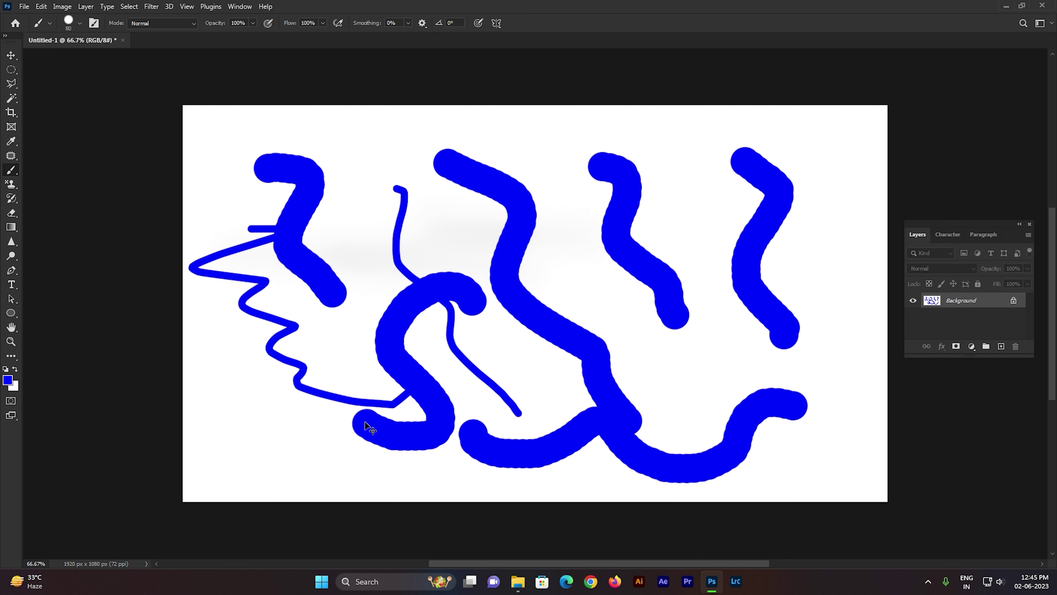
{"action": "key", "text": "x"}
{"action": "key", "text": "alt+BackSpace"}
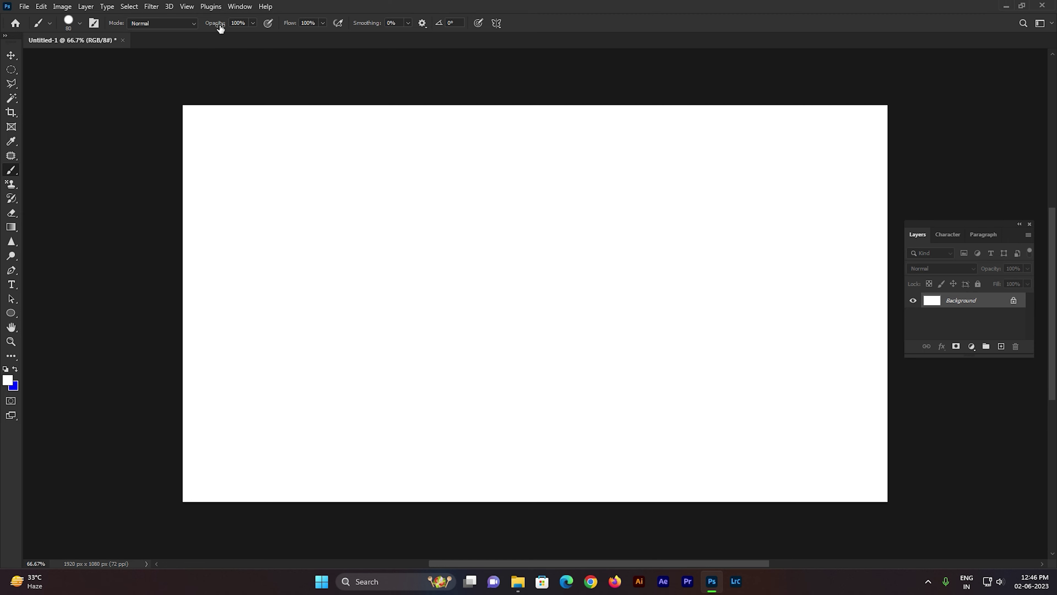
- Leave the brush blend mode on Normal and swap colours so blue is foreground
{"action": "left_click", "coordinate": [189, 23]}
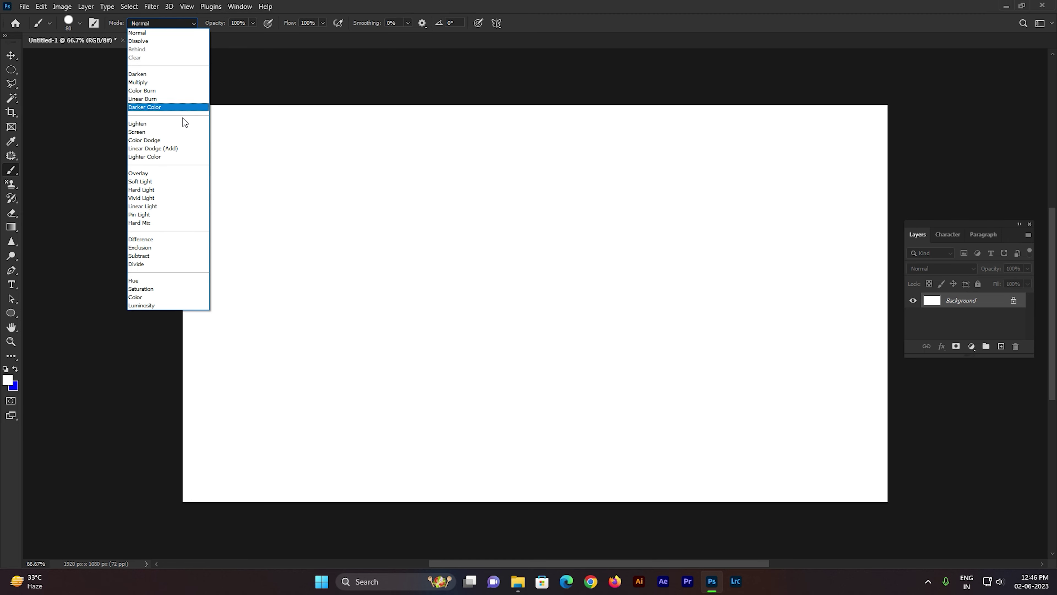
{"action": "left_click", "coordinate": [191, 25]}
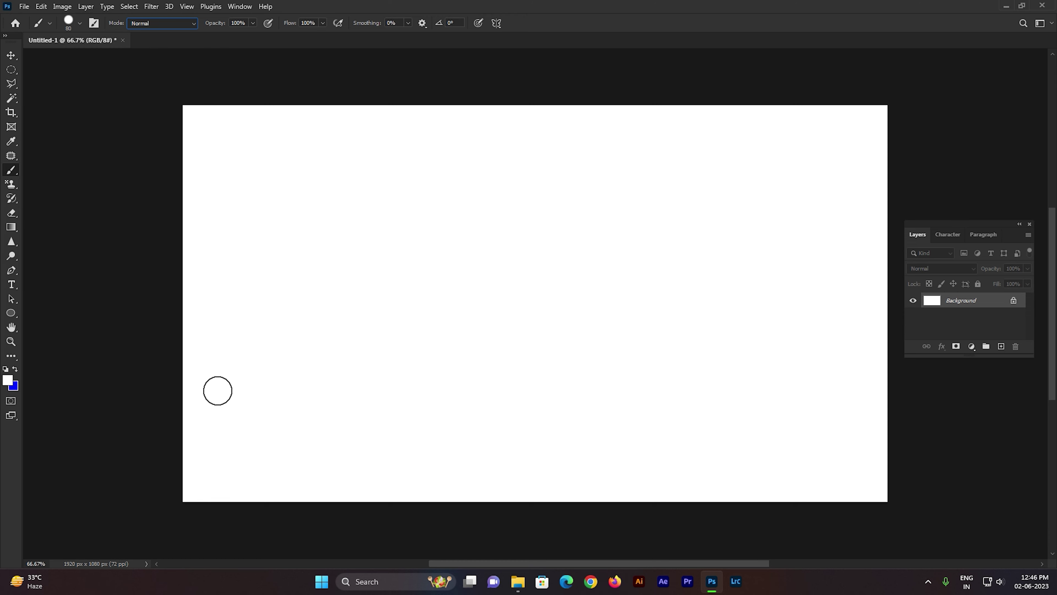
{"action": "key", "text": "x"}
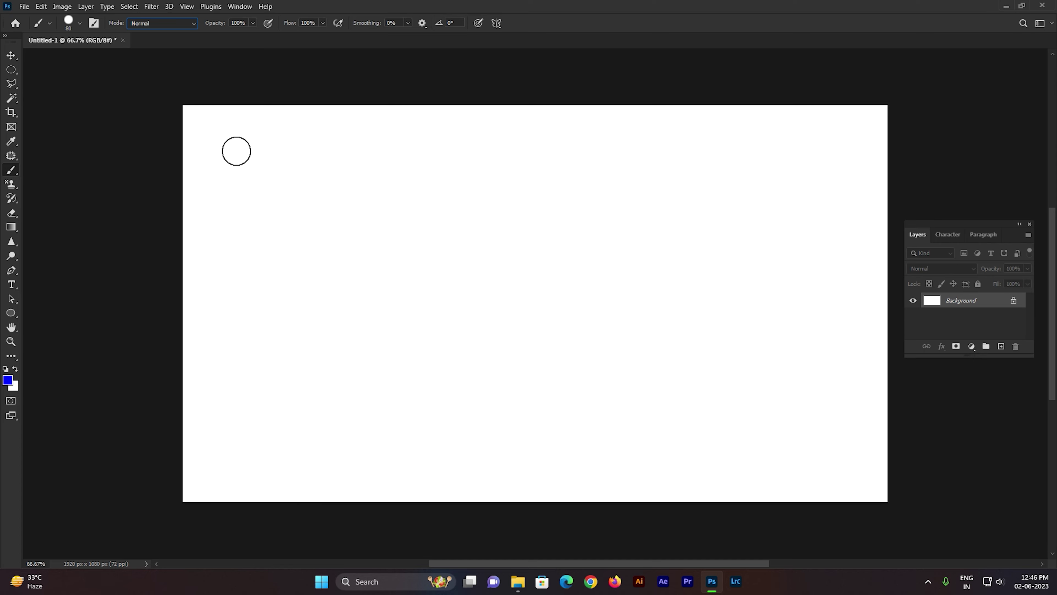
- Paint two thick solid blue wavy strokes, one on the left and one mid-canvas
{"action": "left_click_drag", "start_coordinate": [236, 151], "coordinate": [262, 359]}
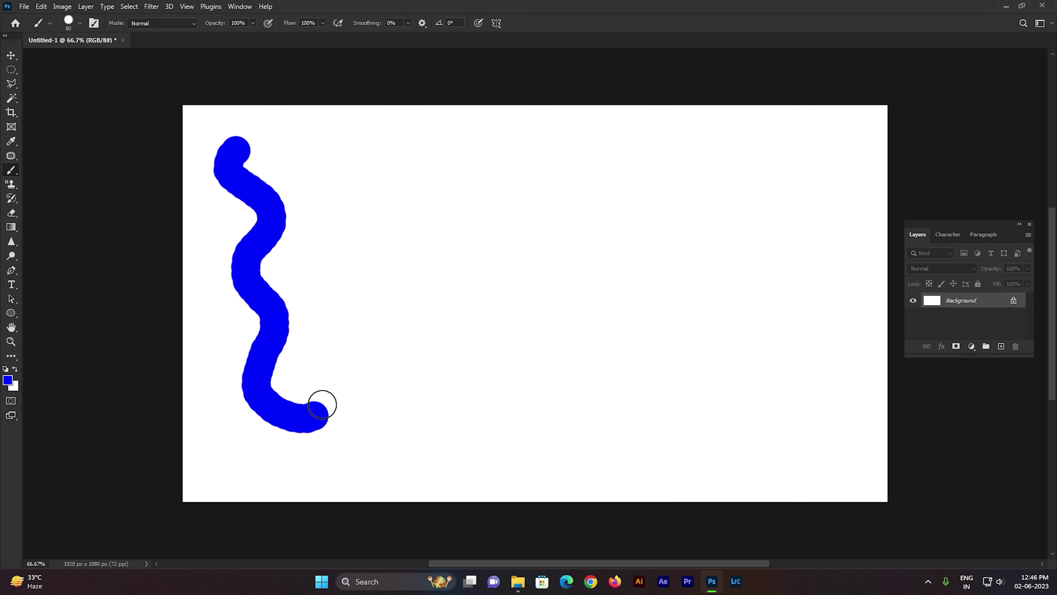
{"action": "left_click_drag", "start_coordinate": [263, 358], "coordinate": [414, 256]}
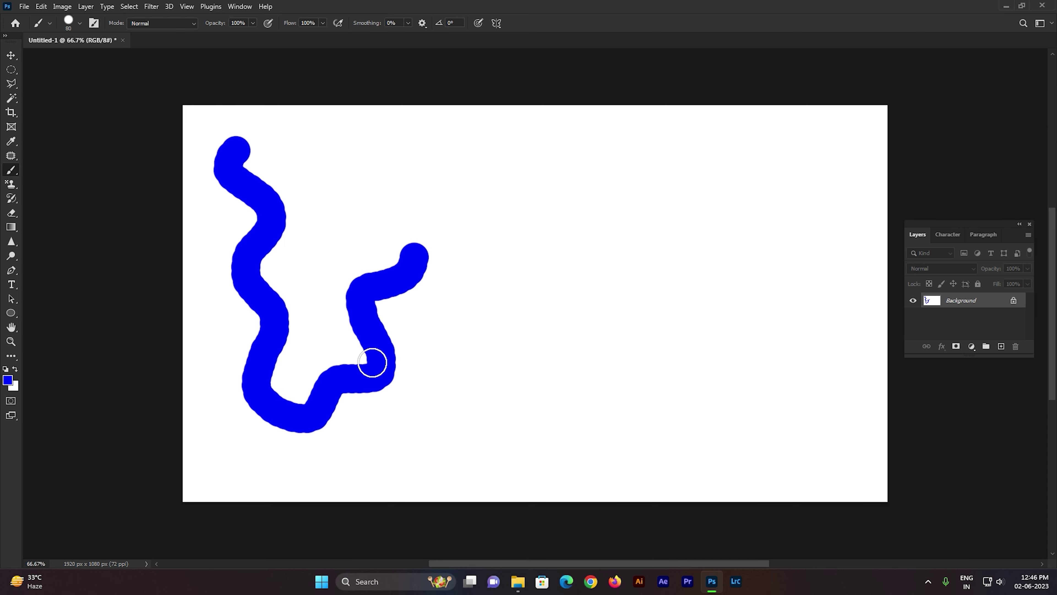
{"action": "mouse_move", "coordinate": [461, 185]}
{"action": "left_mouse_down"}
{"action": "mouse_move", "coordinate": [470, 361]}
{"action": "mouse_move", "coordinate": [504, 428]}
{"action": "left_mouse_up"}
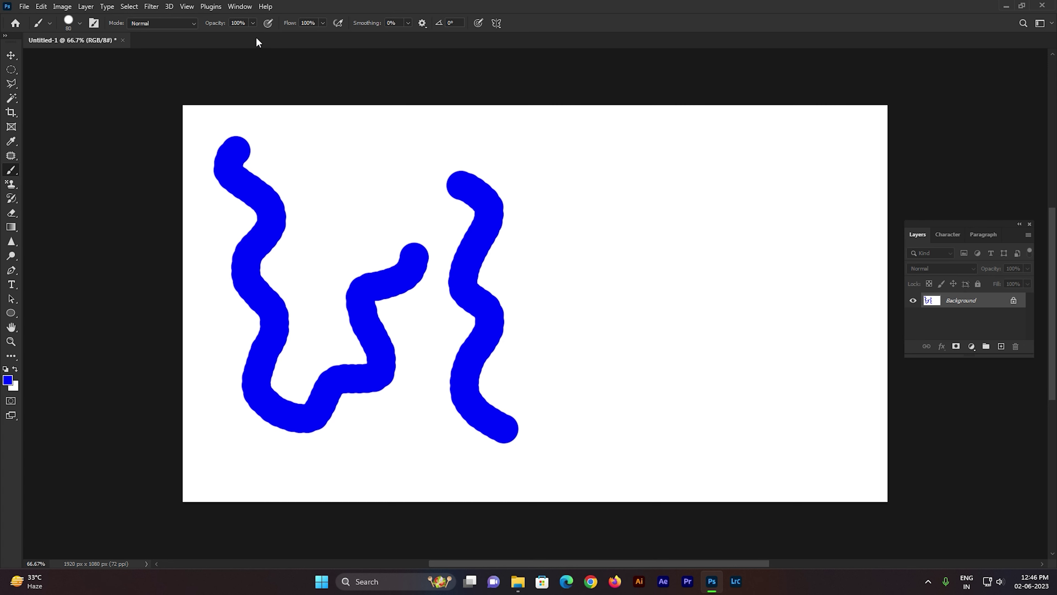
- Paint a 60%-opacity light blue wavy stroke, then pick red FF0000 as the foreground colour
{"action": "left_click", "coordinate": [253, 23]}
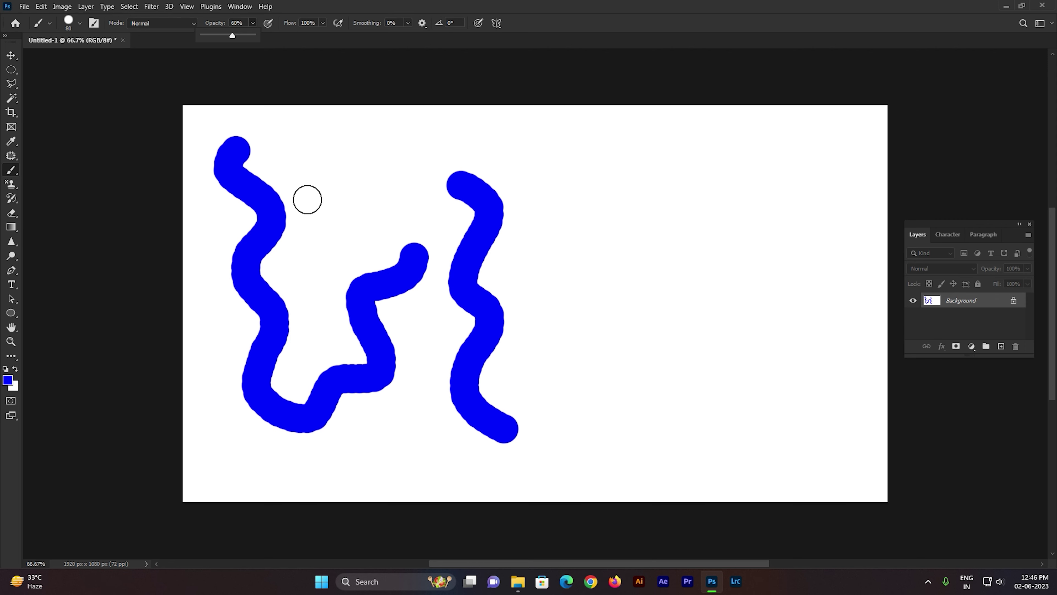
{"action": "mouse_move", "coordinate": [597, 167]}
{"action": "left_mouse_down"}
{"action": "mouse_move", "coordinate": [597, 405]}
{"action": "mouse_move", "coordinate": [714, 242]}
{"action": "left_mouse_up"}
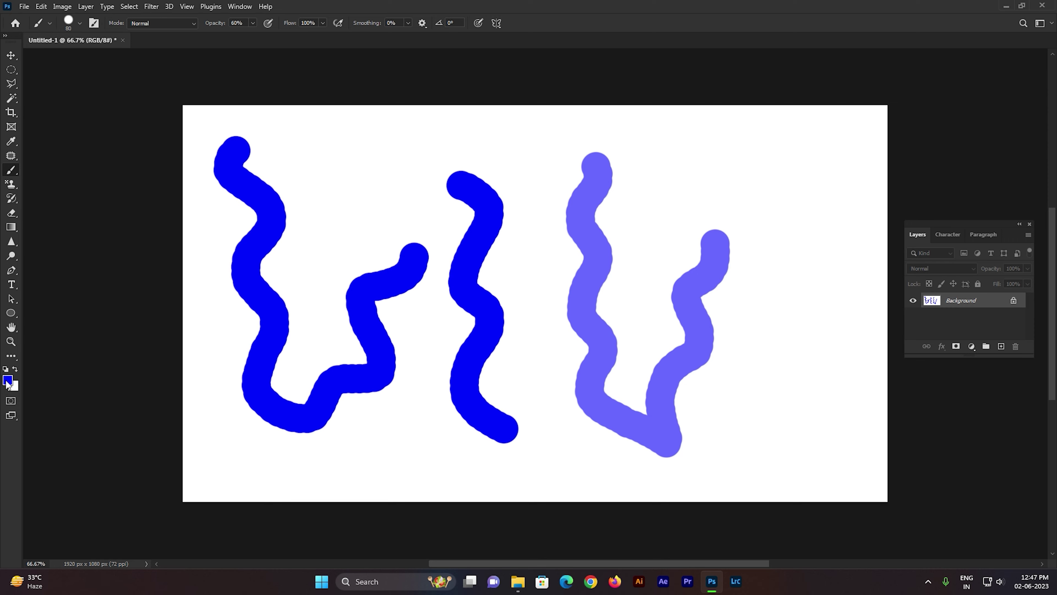
{"action": "left_click", "coordinate": [7, 380]}
{"action": "left_click_drag", "start_coordinate": [573, 385], "coordinate": [572, 376]}
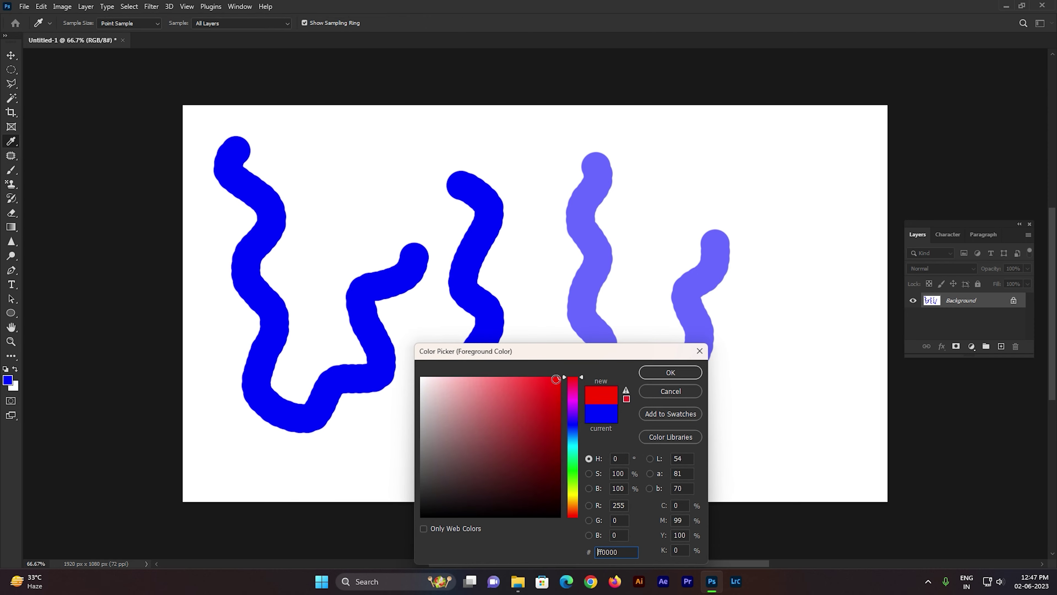
- Paint a translucent red stroke and a faint 22%-opacity pink stroke, then restore 100% opacity
{"action": "left_click", "coordinate": [671, 373]}
{"action": "mouse_move", "coordinate": [659, 225]}
{"action": "left_mouse_down"}
{"action": "mouse_move", "coordinate": [558, 304]}
{"action": "mouse_move", "coordinate": [536, 380]}
{"action": "left_mouse_up"}
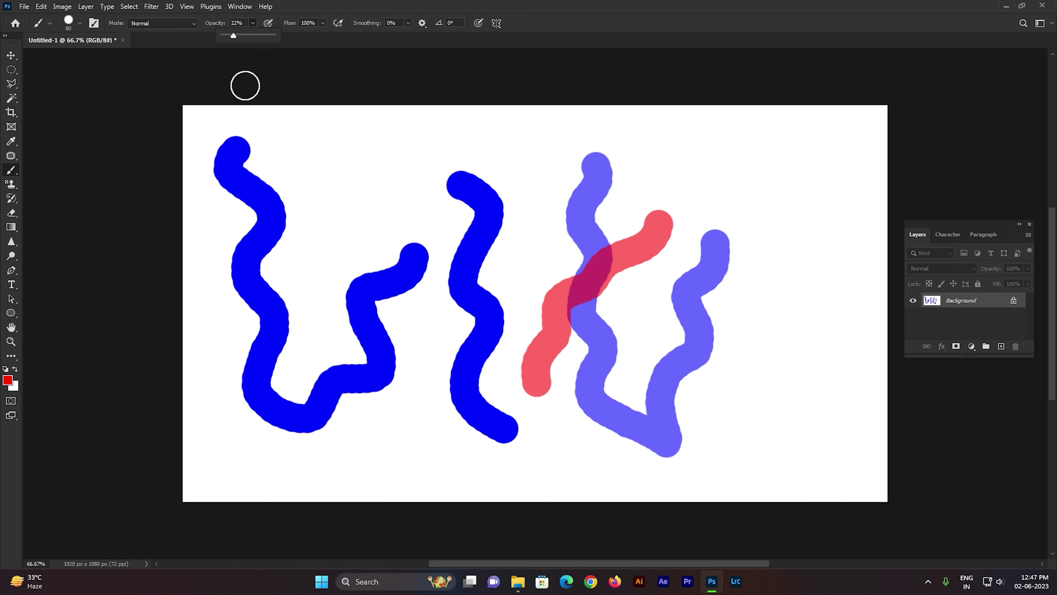
{"action": "mouse_move", "coordinate": [318, 141]}
{"action": "left_mouse_down"}
{"action": "mouse_move", "coordinate": [404, 359]}
{"action": "mouse_move", "coordinate": [460, 420]}
{"action": "mouse_move", "coordinate": [529, 457]}
{"action": "left_mouse_up"}
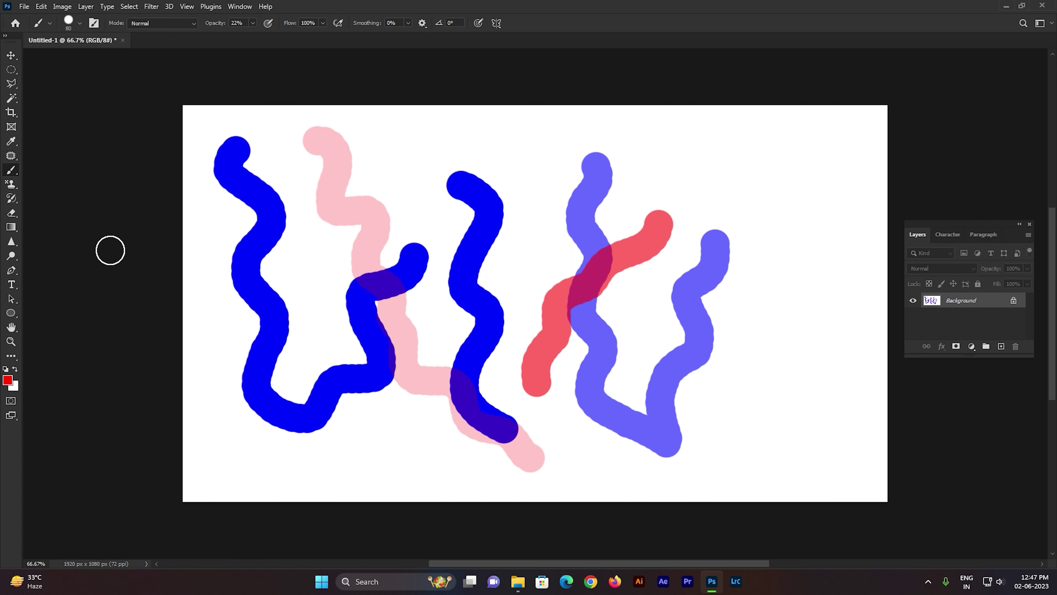
{"action": "left_click", "coordinate": [253, 24]}
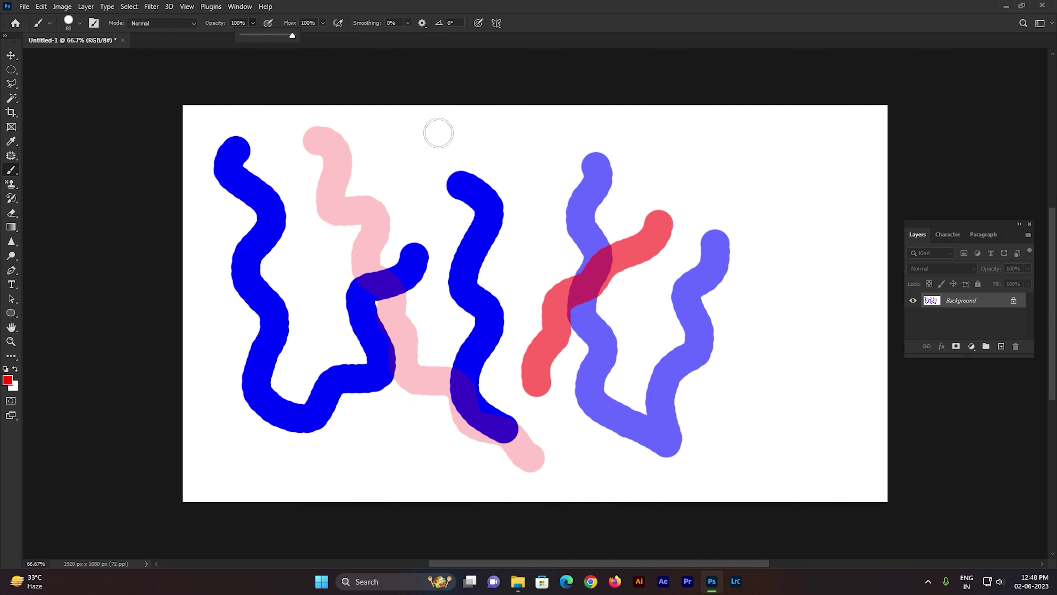
- Paint a solid red stroke at full opacity, then a straight horizontal red line
{"action": "mouse_move", "coordinate": [537, 136]}
{"action": "left_mouse_down"}
{"action": "mouse_move", "coordinate": [551, 190]}
{"action": "mouse_move", "coordinate": [688, 299]}
{"action": "mouse_move", "coordinate": [684, 193]}
{"action": "mouse_move", "coordinate": [680, 278]}
{"action": "mouse_move", "coordinate": [693, 326]}
{"action": "left_mouse_up"}
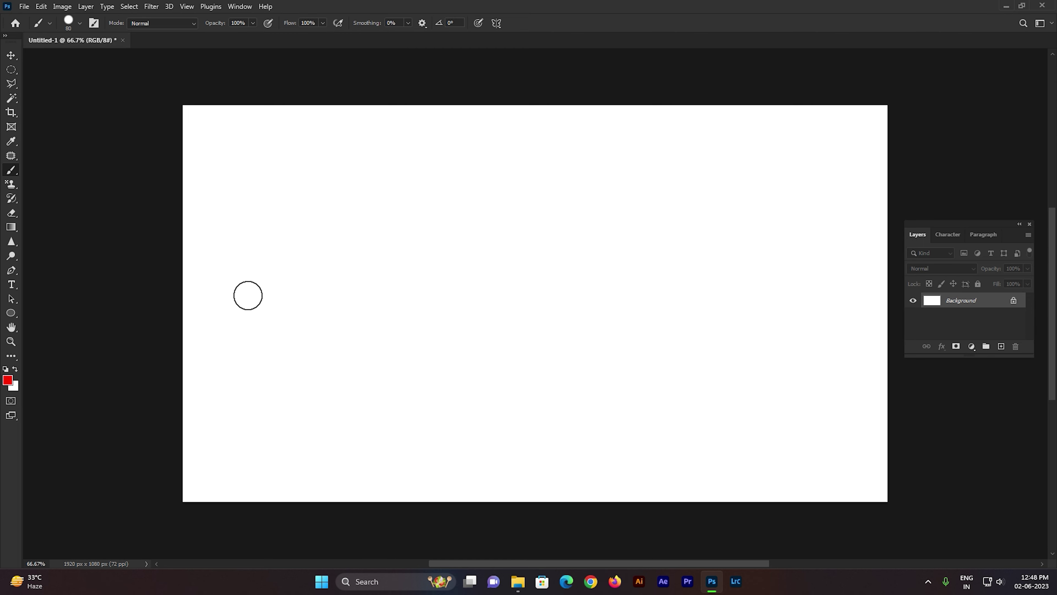
{"action": "left_click_drag", "start_coordinate": [248, 295], "coordinate": [711, 291]}
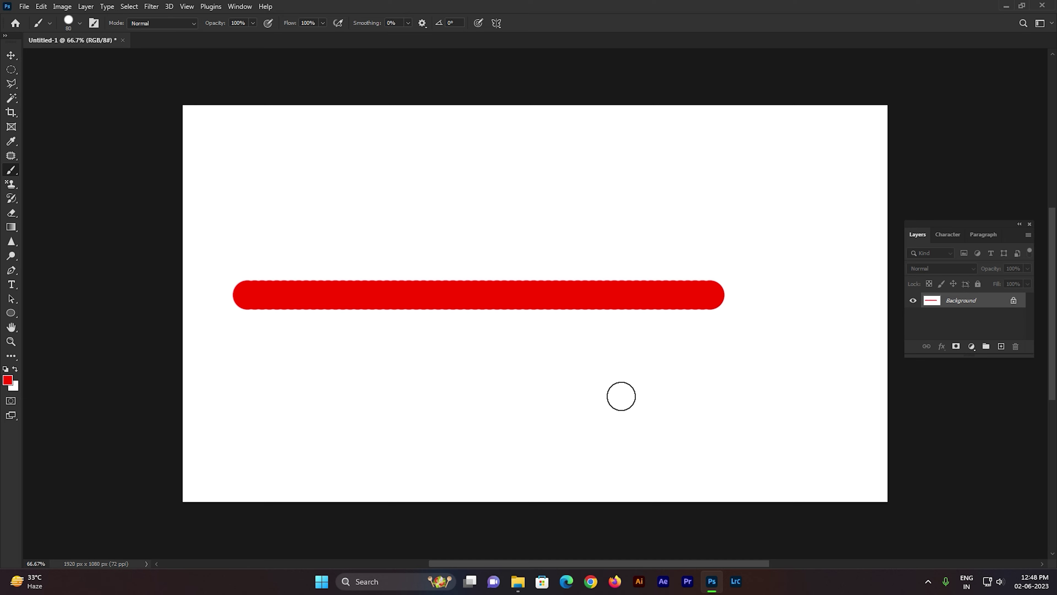
{"action": "scroll", "coordinate": [310, 295], "scroll_direction": "up", "scroll_amount": 2}
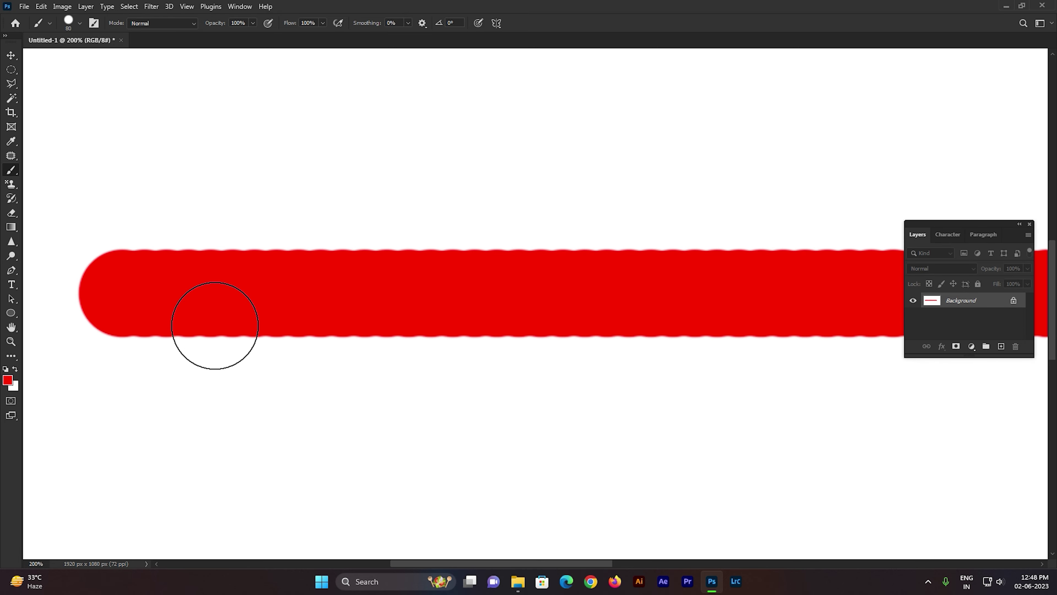
- Trace a freehand Lasso selection along the red stroke's top edge, then deselect and zoom out
{"action": "left_click", "coordinate": [12, 84]}
{"action": "right_click", "coordinate": [13, 84]}
{"action": "left_click", "coordinate": [33, 85]}
{"action": "left_click_drag", "start_coordinate": [135, 244], "coordinate": [422, 238]}
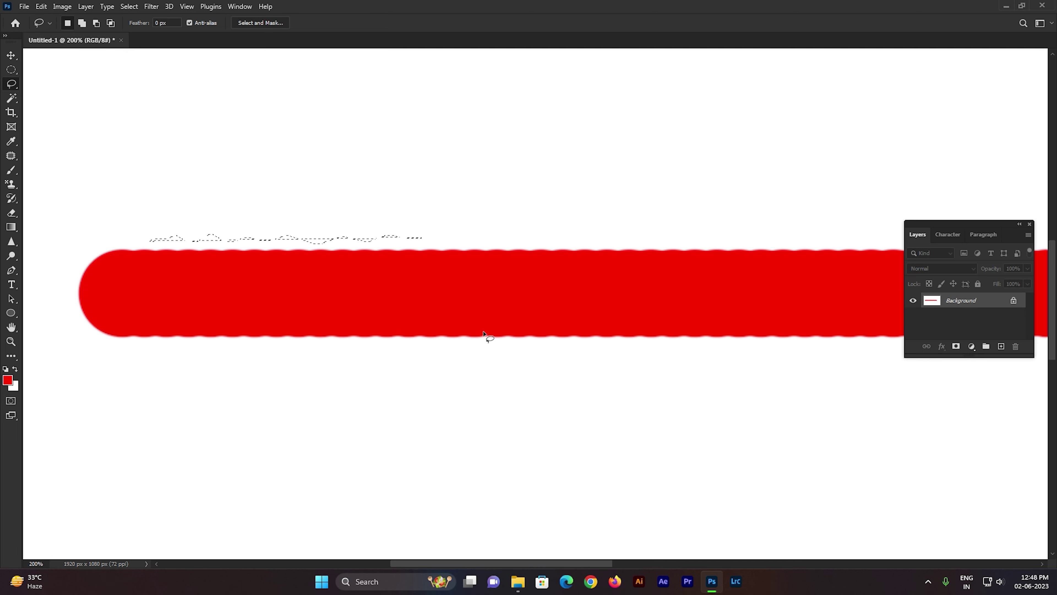
{"action": "left_click", "coordinate": [468, 371]}
{"action": "key", "text": "ctrl+minus"}
{"action": "key", "text": "ctrl+minus"}
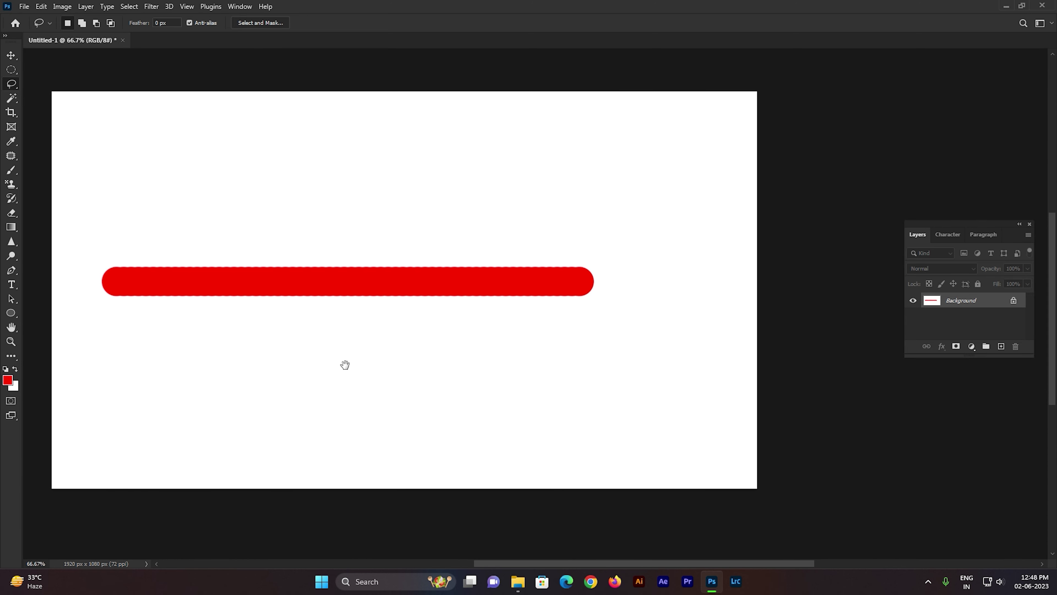
{"action": "left_click_drag", "start_coordinate": [345, 364], "coordinate": [326, 388]}
- Return to the Brush, set Flow to 41%, and place a pale red dab above the bar
{"action": "key", "text": "b"}
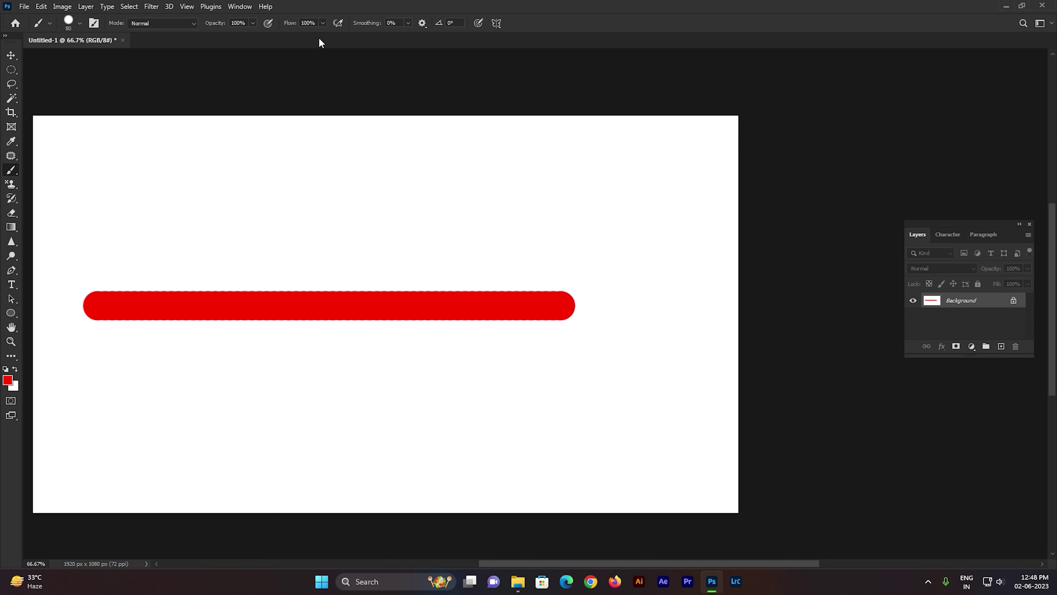
{"action": "left_click", "coordinate": [323, 23]}
{"action": "left_click", "coordinate": [380, 8]}
{"action": "scroll", "coordinate": [125, 329], "scroll_direction": "up", "scroll_amount": 1}
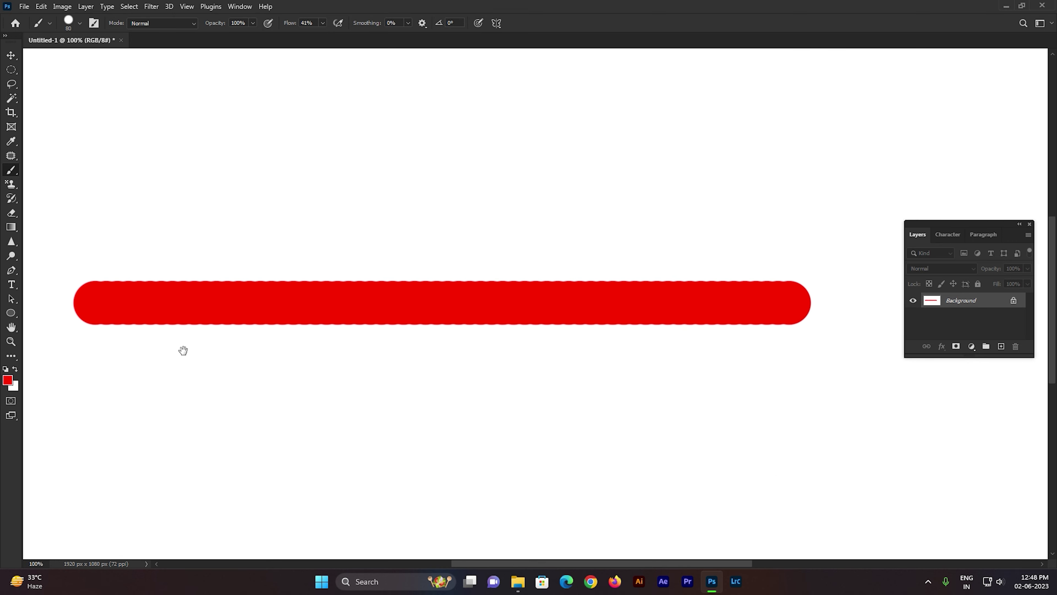
{"action": "left_click", "coordinate": [99, 249]}
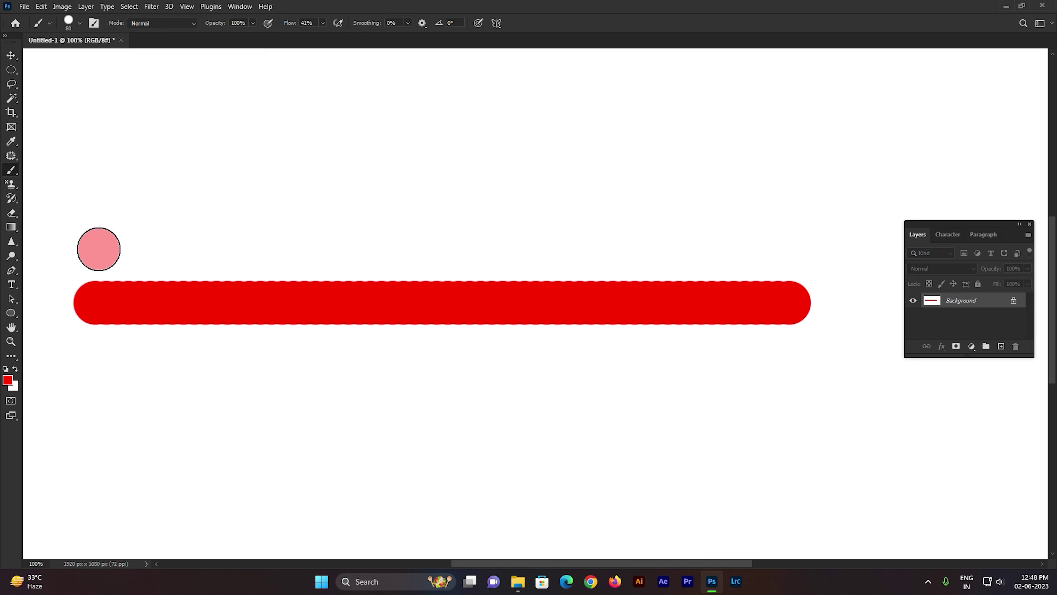
- Add overlapping 41%-flow red dabs, then drag right and back to extend and deepen the bar
{"action": "left_click", "coordinate": [113, 249]}
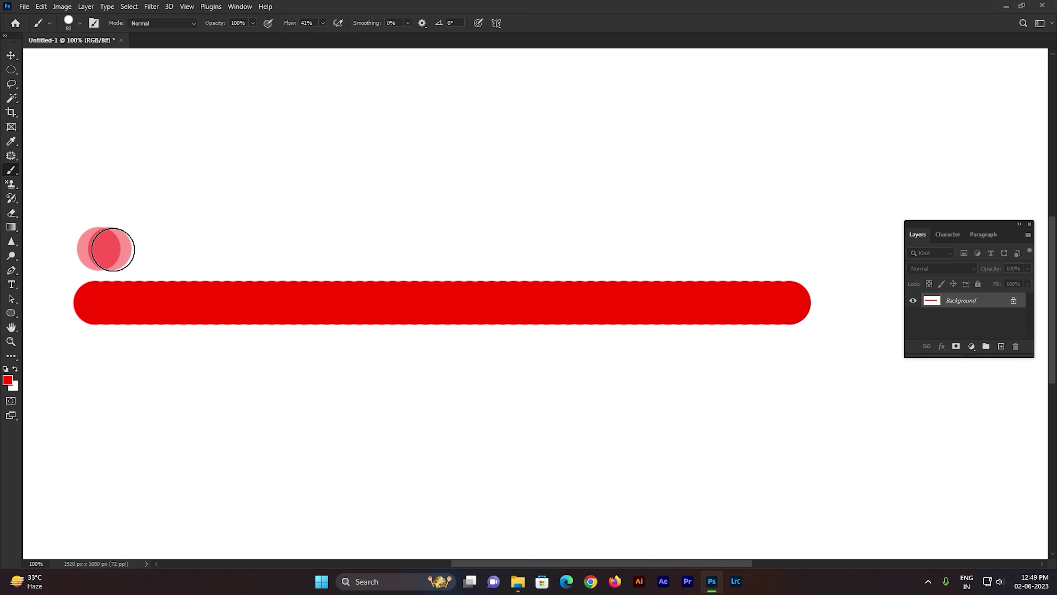
{"action": "left_click", "coordinate": [121, 249]}
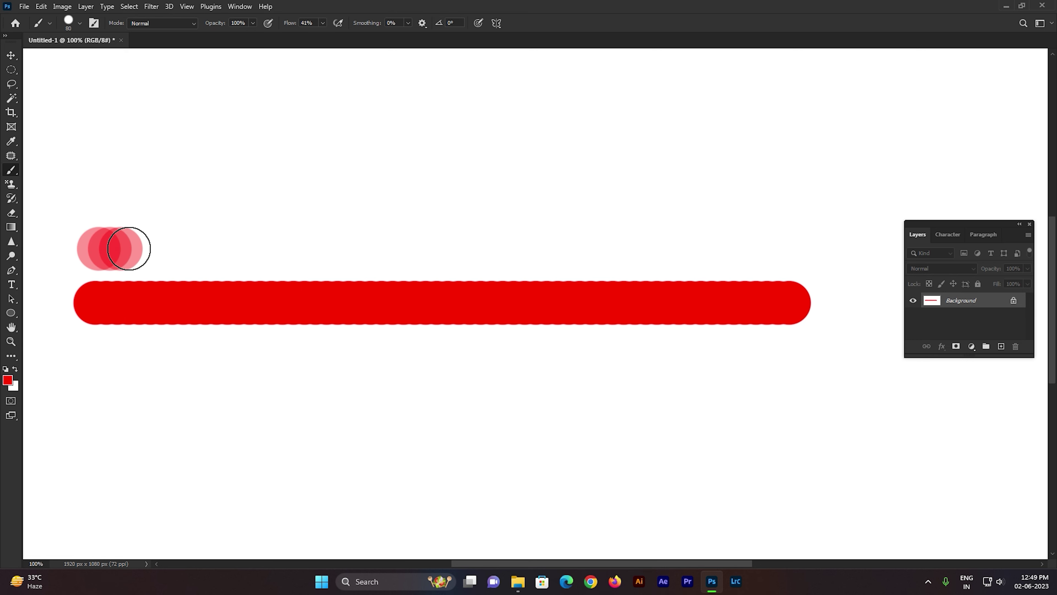
{"action": "left_click", "coordinate": [131, 249]}
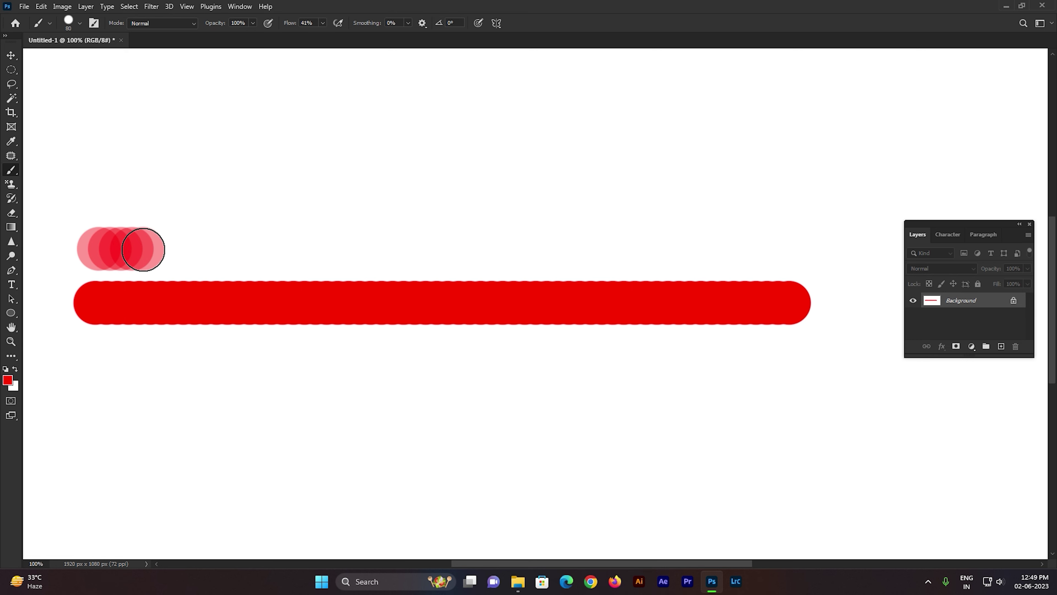
{"action": "left_click_drag", "start_coordinate": [143, 249], "coordinate": [227, 249]}
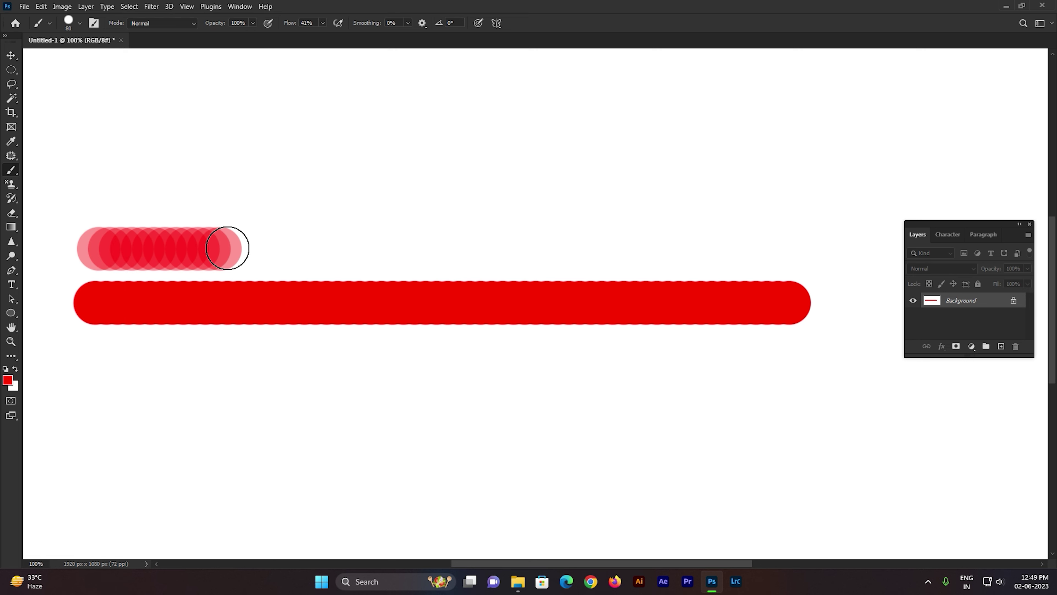
{"action": "mouse_move", "coordinate": [227, 248]}
{"action": "left_mouse_down"}
{"action": "mouse_move", "coordinate": [89, 249]}
{"action": "mouse_move", "coordinate": [207, 251]}
{"action": "left_mouse_up"}
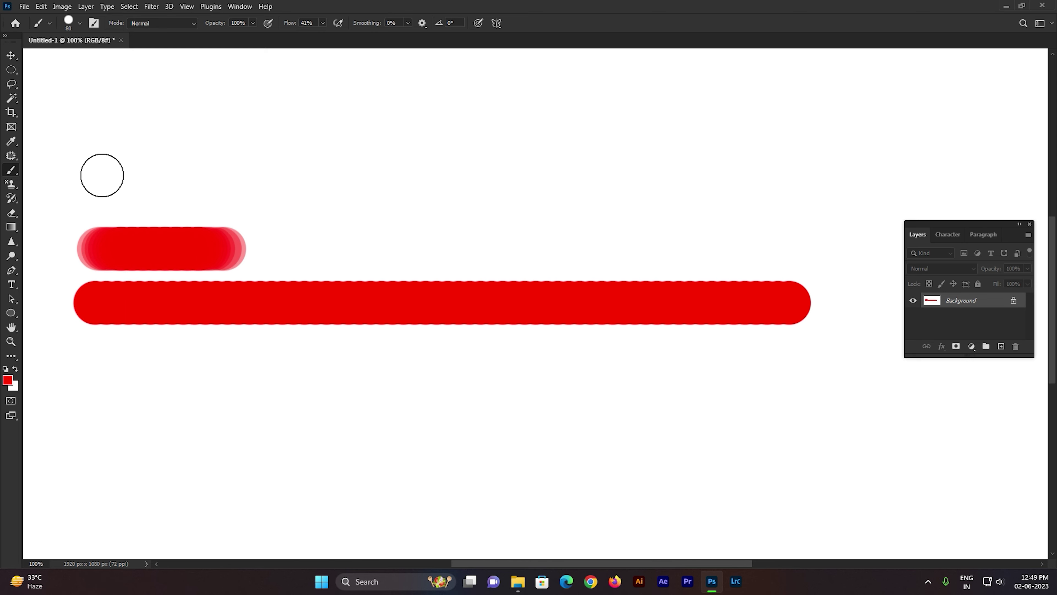
- Paint a straight diagonal line and a long top stroke, then a faint stroke at 11% flow
{"action": "left_click", "coordinate": [102, 176], "text": "shift"}
{"action": "left_click_drag", "start_coordinate": [180, 153], "coordinate": [773, 164]}
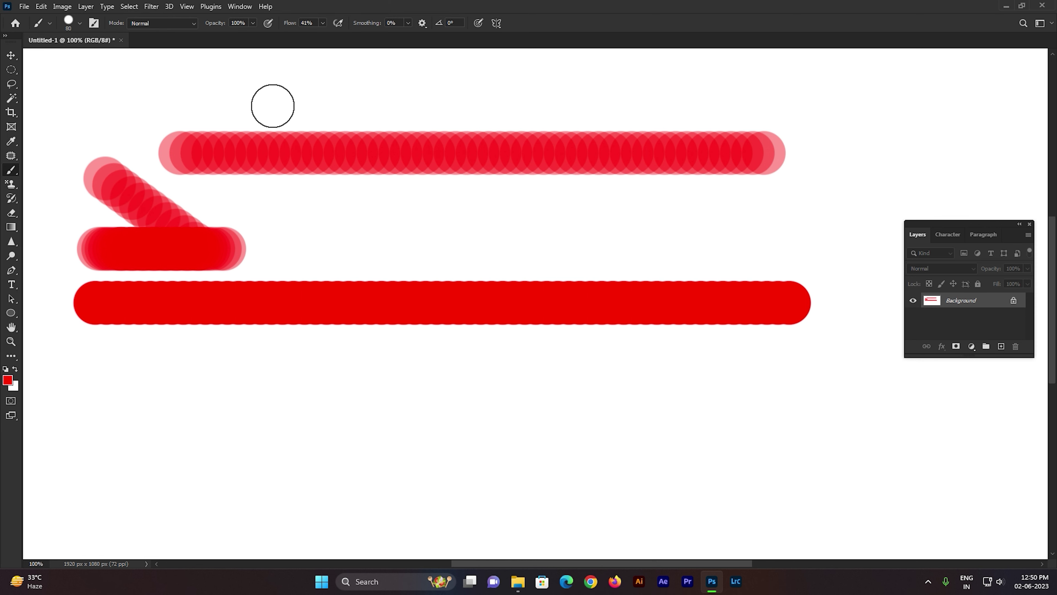
{"action": "left_click", "coordinate": [322, 23]}
{"action": "left_click_drag", "start_coordinate": [310, 34], "coordinate": [307, 35]}
{"action": "left_click_drag", "start_coordinate": [293, 225], "coordinate": [712, 225]}
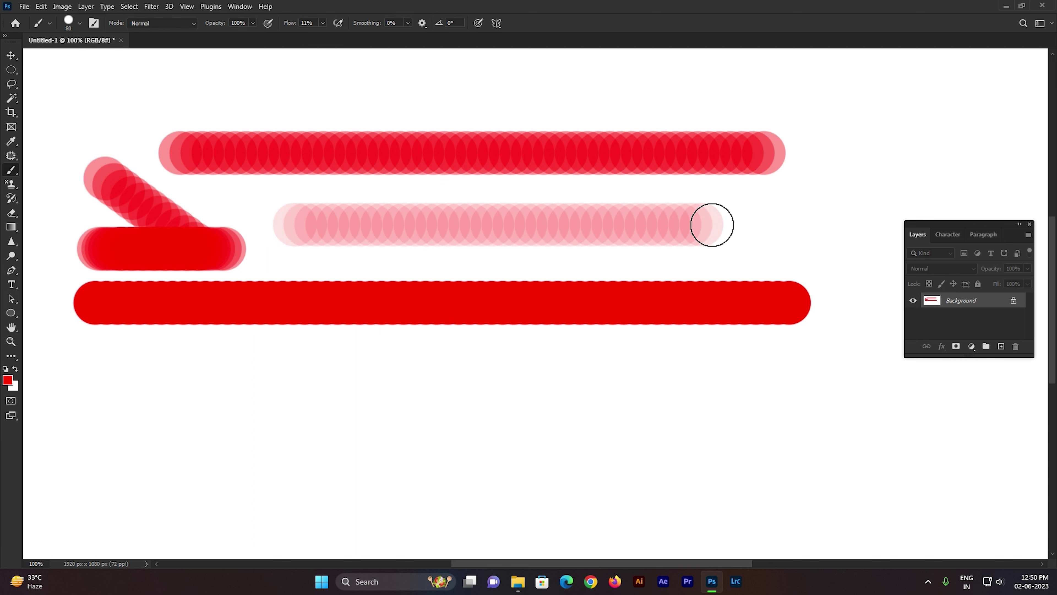
- Raise Flow to 100% and paint solid red strokes along the bottom and right side
{"action": "left_click", "coordinate": [323, 23]}
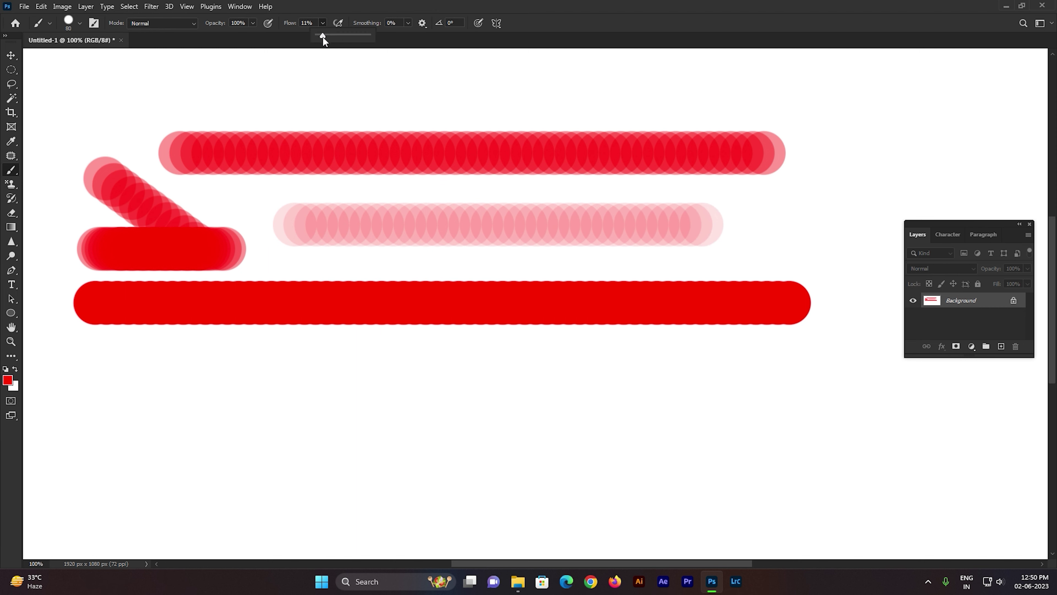
{"action": "left_click_drag", "start_coordinate": [322, 36], "coordinate": [388, 38]}
{"action": "left_click", "coordinate": [190, 418]}
{"action": "left_click_drag", "start_coordinate": [190, 418], "coordinate": [484, 419]}
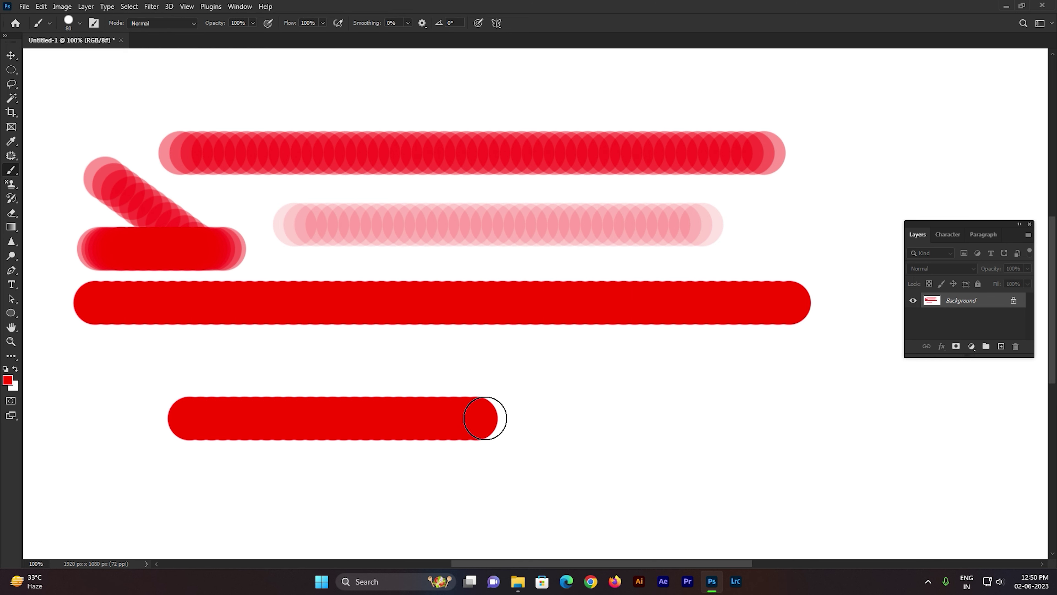
{"action": "left_click_drag", "start_coordinate": [583, 384], "coordinate": [592, 487]}
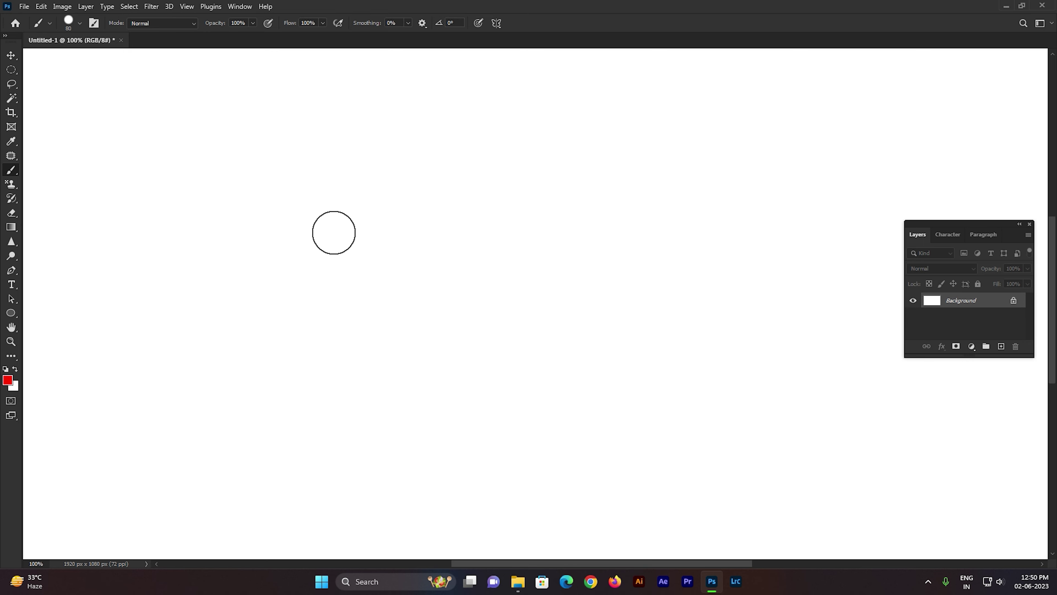
{"action": "key", "text": "bracketleft"}
{"action": "key", "text": "bracketleft"}
{"action": "key", "text": "bracketleft"}
{"action": "key", "text": "bracketleft"}
{"action": "key", "text": "bracketleft"}
{"action": "key", "text": "bracketleft"}
{"action": "key", "text": "bracketleft"}
{"action": "key", "text": "bracketleft"}
{"action": "key", "text": "bracketleft"}
{"action": "key", "text": "bracketleft"}
- Draw a thin red freehand closed outline, duplicate it onto Layer 1, and start a free transform
{"action": "mouse_move", "coordinate": [145, 158]}
{"action": "left_mouse_down"}
{"action": "mouse_move", "coordinate": [540, 359]}
{"action": "mouse_move", "coordinate": [633, 472]}
{"action": "mouse_move", "coordinate": [733, 298]}
{"action": "mouse_move", "coordinate": [697, 137]}
{"action": "mouse_move", "coordinate": [441, 172]}
{"action": "mouse_move", "coordinate": [151, 142]}
{"action": "mouse_move", "coordinate": [146, 158]}
{"action": "left_mouse_up"}
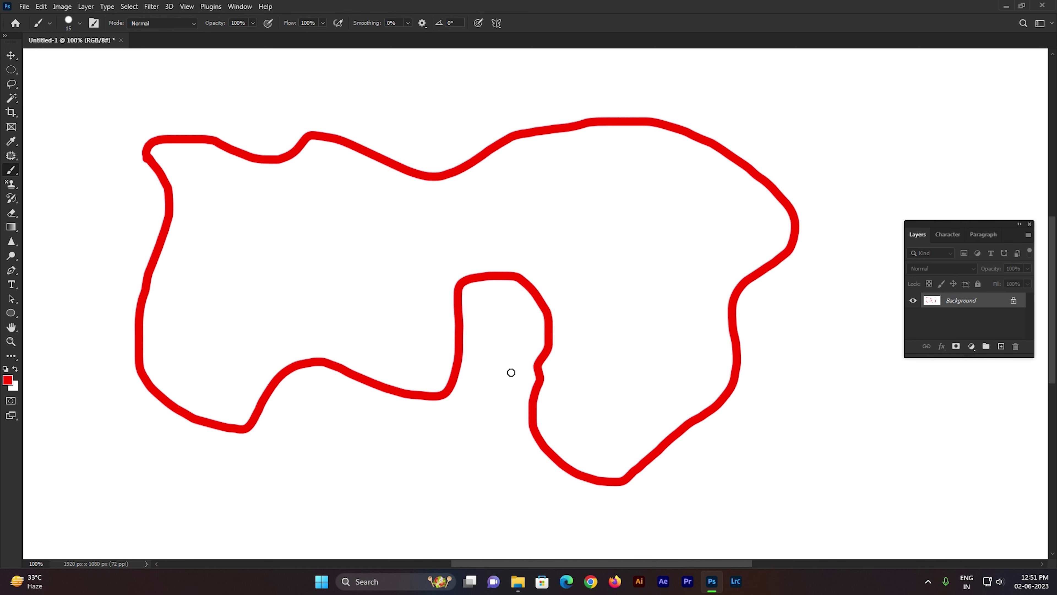
{"action": "key", "text": "ctrl+j"}
{"action": "key", "text": "ctrl+t"}
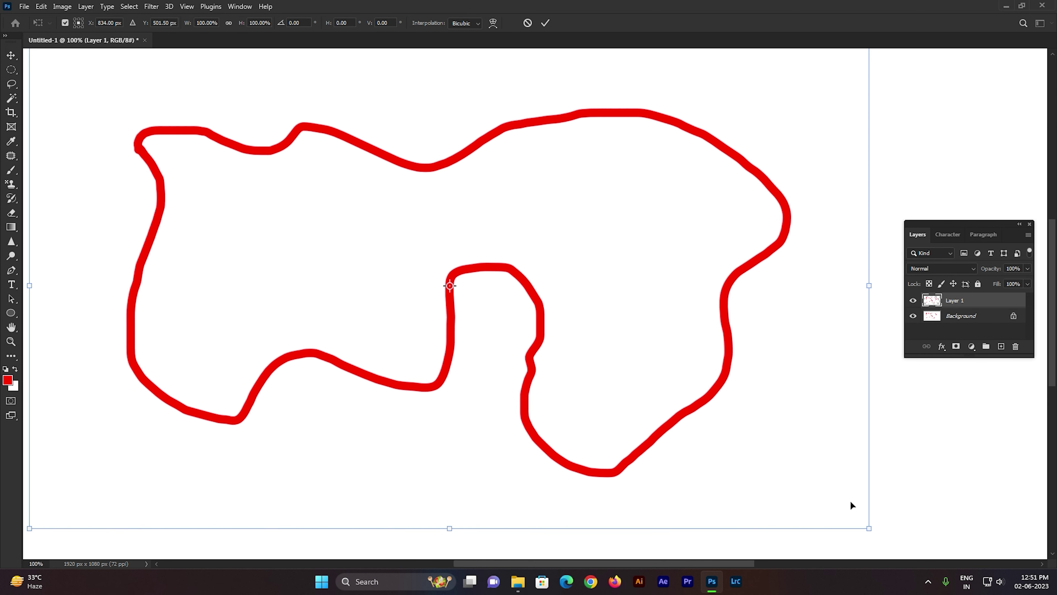
- Scale the copied red outline to about 52% in the upper-left and commit it
{"action": "left_click_drag", "start_coordinate": [874, 527], "coordinate": [478, 291]}
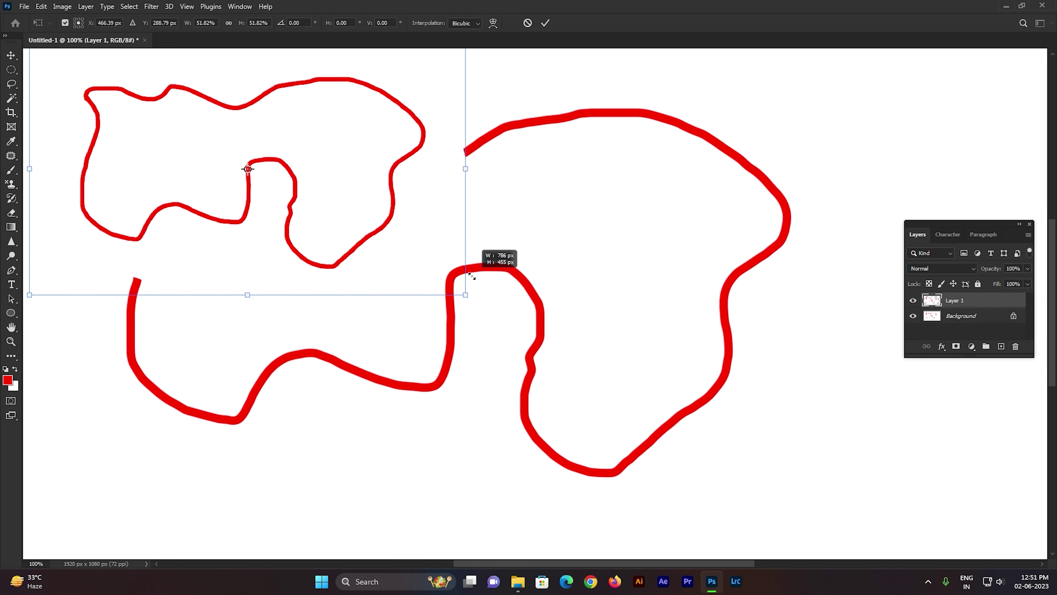
{"action": "key", "text": "Return"}
{"action": "key", "text": "m"}
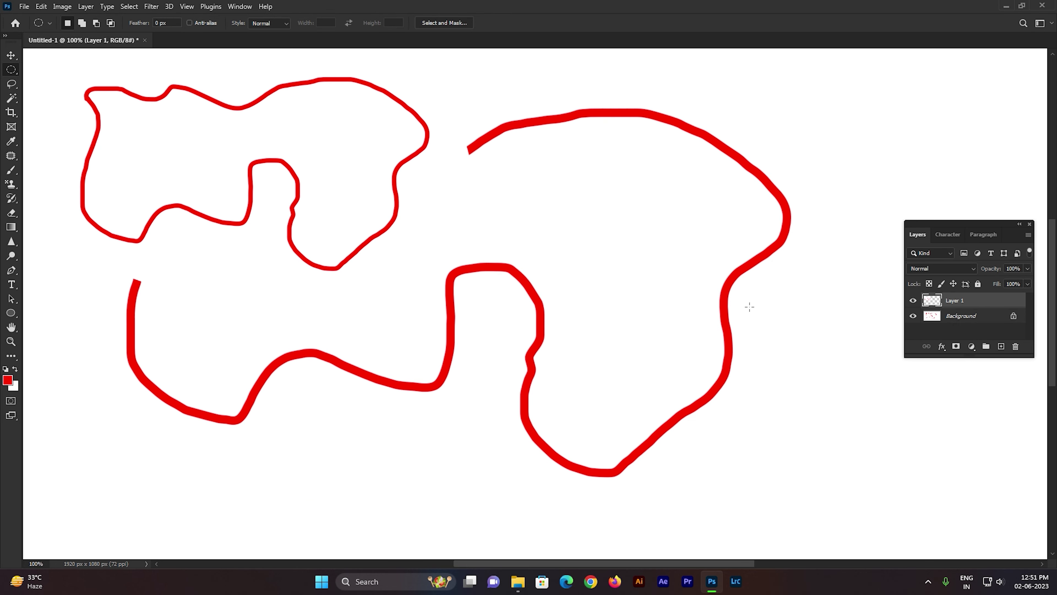
- Fill the Background layer white to erase the original outline, keeping red as foreground
{"action": "left_click", "coordinate": [983, 316]}
{"action": "key", "text": "x"}
{"action": "key", "text": "alt+BackSpace"}
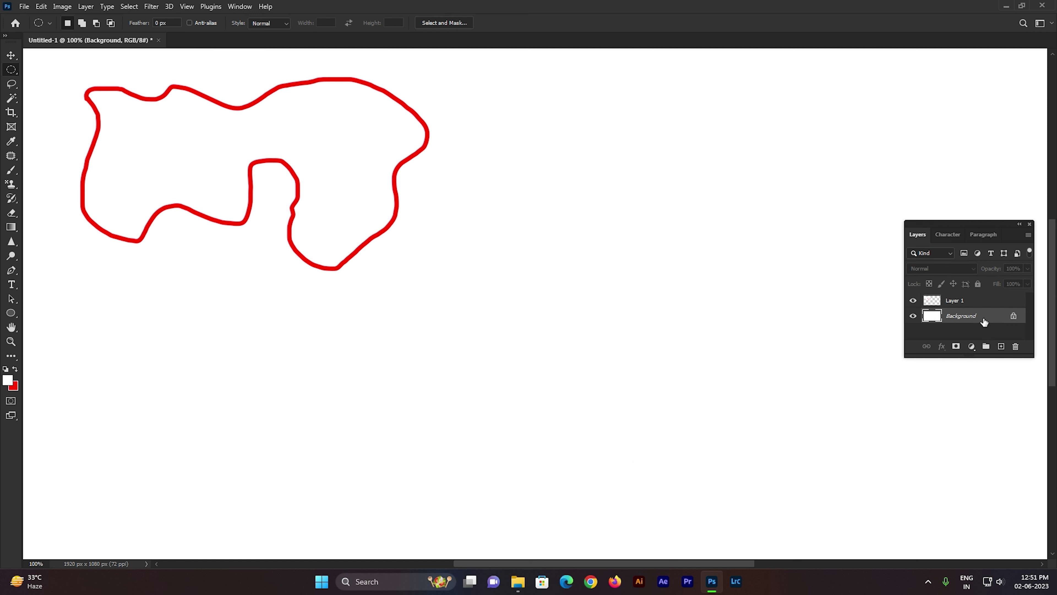
{"action": "key", "text": "x"}
- Add an empty Layer 2 and switch to the Brush tool
{"action": "left_click", "coordinate": [1001, 346]}
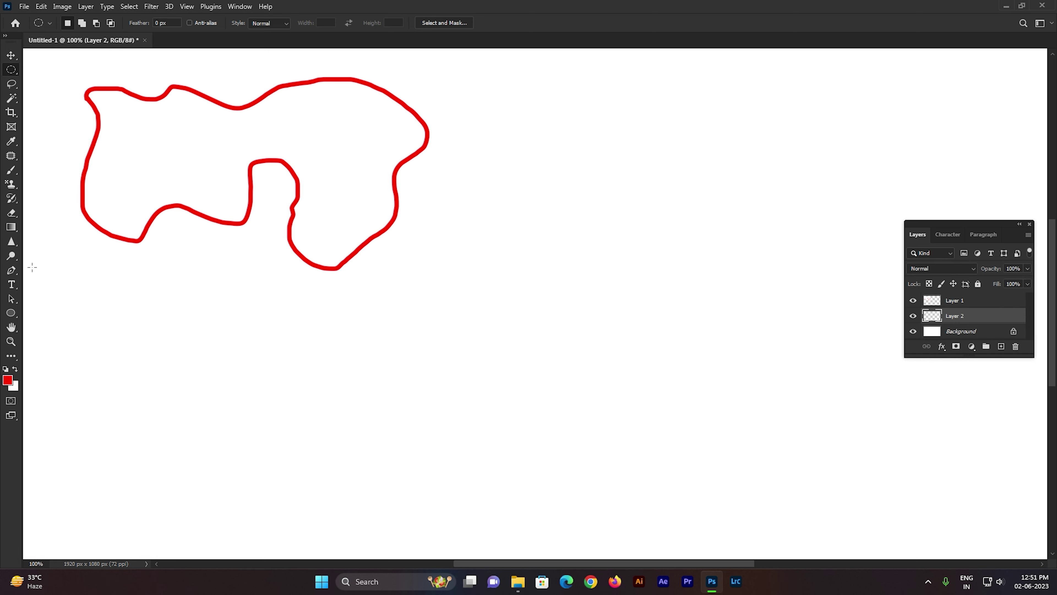
{"action": "left_click", "coordinate": [13, 172]}
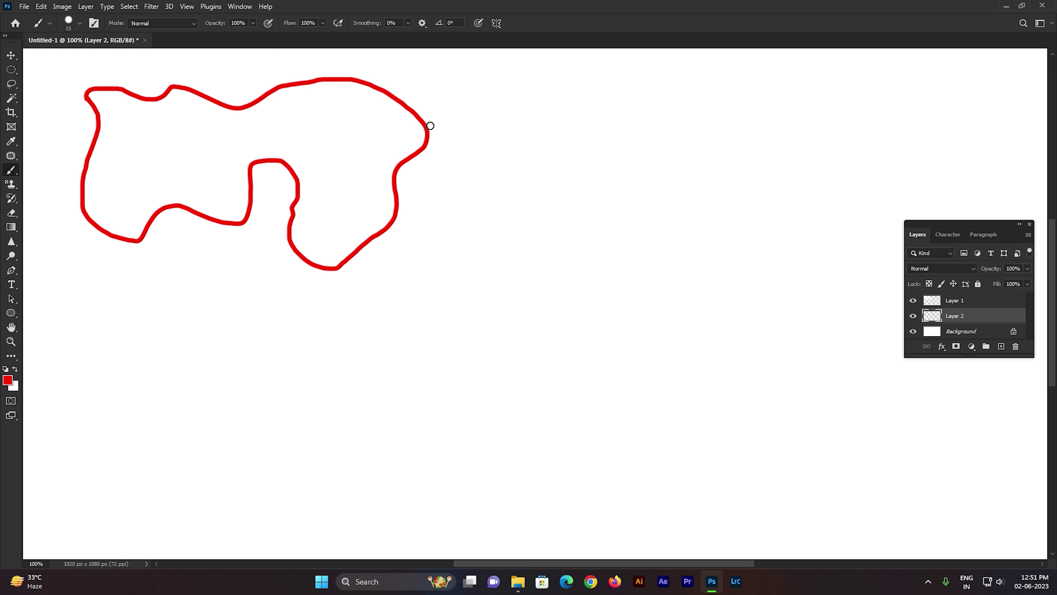
{"action": "left_click", "coordinate": [382, 24]}
- Set stroke smoothing to 100% and draw a long looping red stroke on Layer 2
{"action": "type", "text": "00"}
{"action": "key", "text": "Return"}
{"action": "mouse_move", "coordinate": [149, 465]}
{"action": "left_mouse_down"}
{"action": "mouse_move", "coordinate": [715, 266]}
{"action": "mouse_move", "coordinate": [587, 271]}
{"action": "mouse_move", "coordinate": [528, 345]}
{"action": "mouse_move", "coordinate": [606, 408]}
{"action": "mouse_move", "coordinate": [716, 452]}
{"action": "mouse_move", "coordinate": [668, 526]}
{"action": "mouse_move", "coordinate": [484, 534]}
{"action": "mouse_move", "coordinate": [358, 425]}
{"action": "mouse_move", "coordinate": [507, 260]}
{"action": "mouse_move", "coordinate": [627, 239]}
{"action": "mouse_move", "coordinate": [755, 246]}
{"action": "mouse_move", "coordinate": [790, 189]}
{"action": "mouse_move", "coordinate": [677, 141]}
{"action": "mouse_move", "coordinate": [536, 170]}
{"action": "mouse_move", "coordinate": [312, 316]}
{"action": "mouse_move", "coordinate": [238, 338]}
{"action": "mouse_move", "coordinate": [111, 285]}
{"action": "left_mouse_up"}
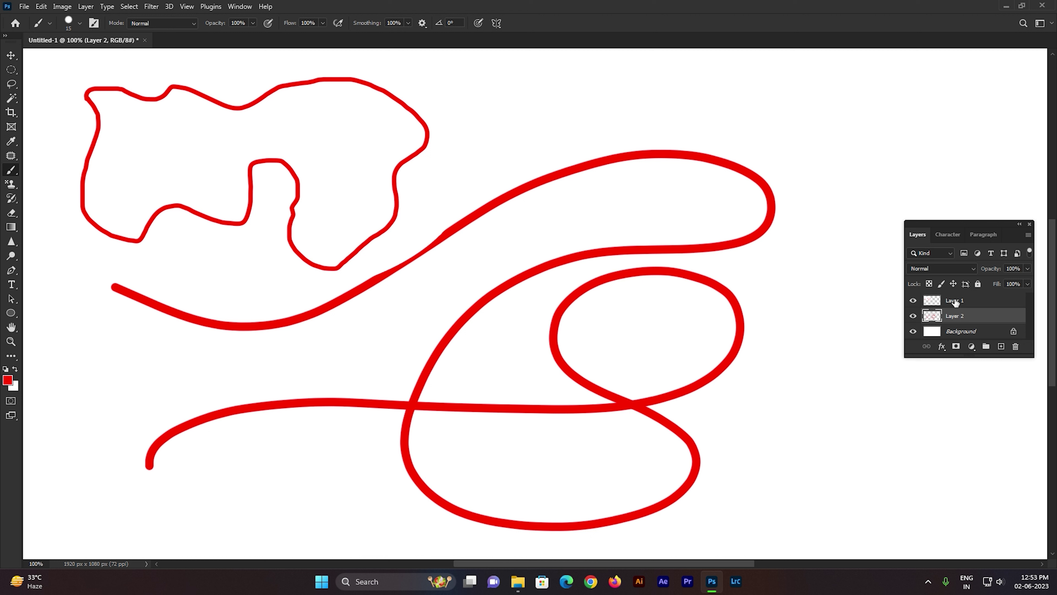
- Select both Layer 1 and Layer 2 and delete them
{"action": "left_click_drag", "start_coordinate": [976, 227], "coordinate": [975, 216]}
{"action": "left_click", "coordinate": [981, 291], "text": "shift"}
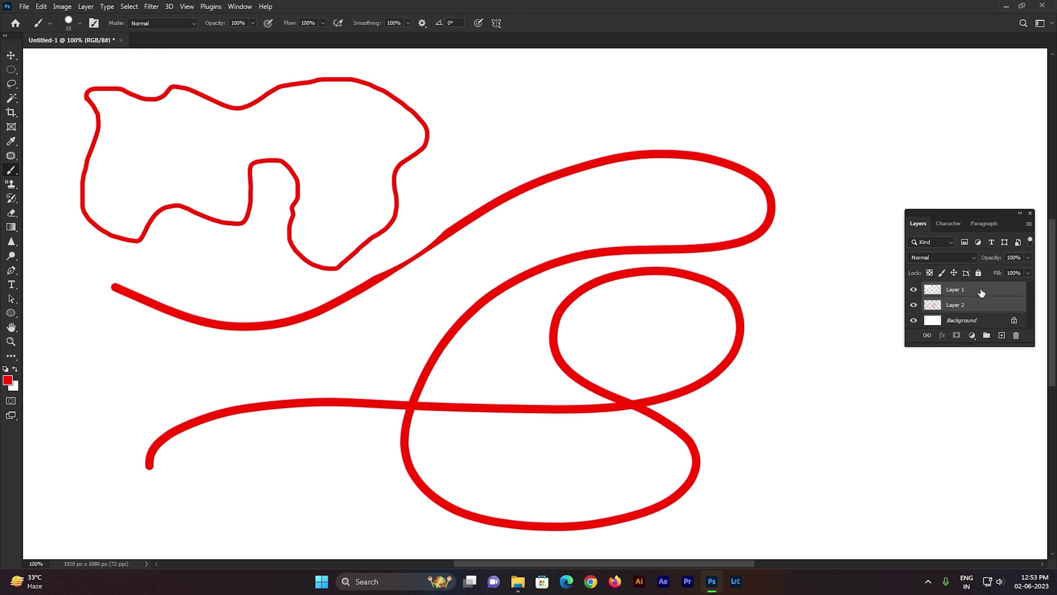
{"action": "key", "text": "Delete"}
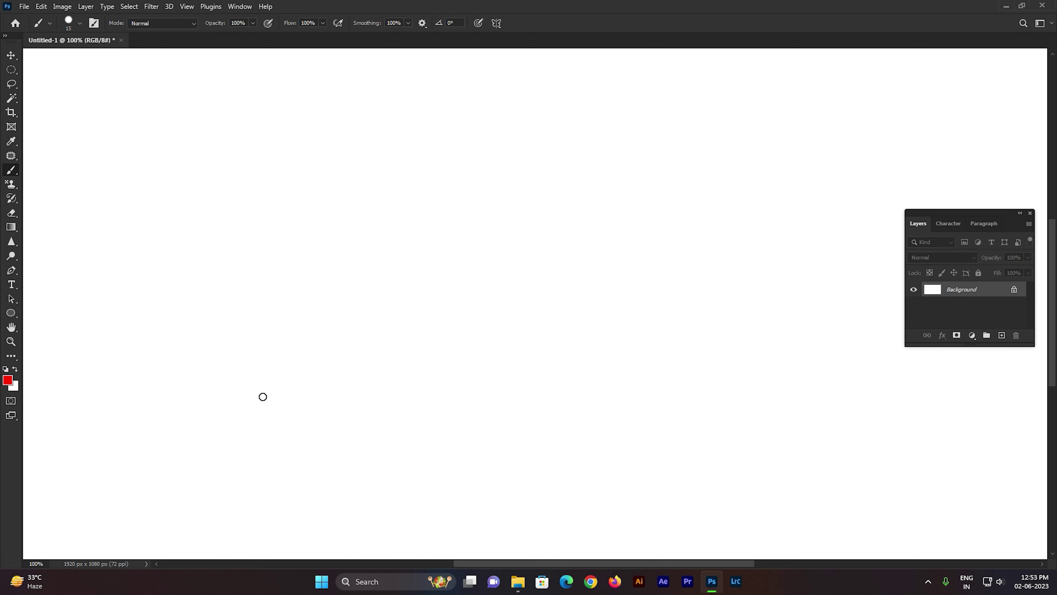
- Test and undo a brush stroke on the violin-girl photo, then zoom in on the girl and back out
{"action": "left_click_drag", "start_coordinate": [148, 228], "coordinate": [168, 263]}
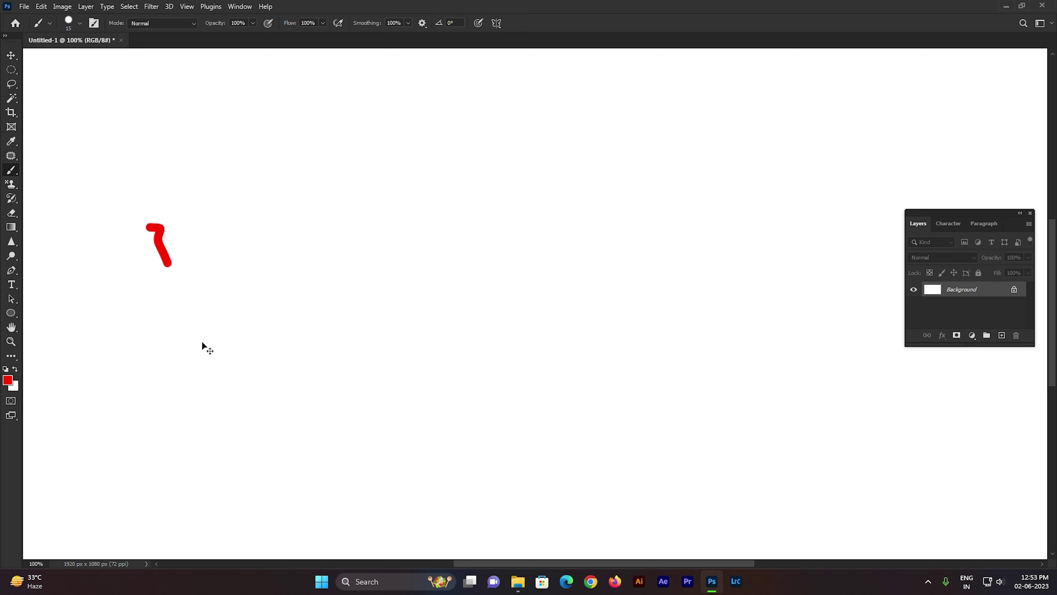
{"action": "key", "text": "ctrl+z"}
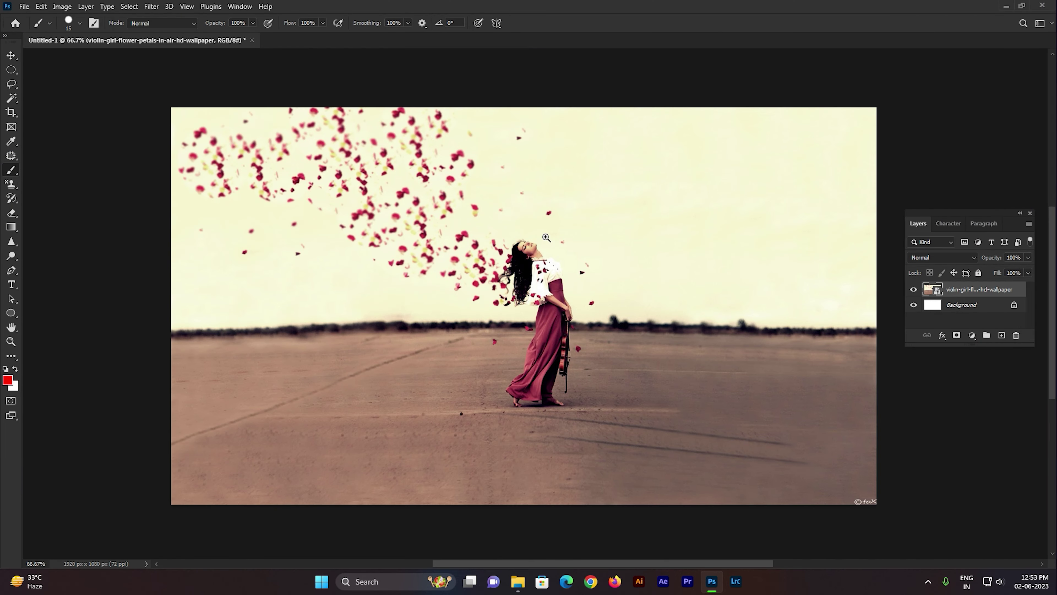
{"action": "left_click", "coordinate": [547, 237]}
{"action": "left_click", "coordinate": [494, 225]}
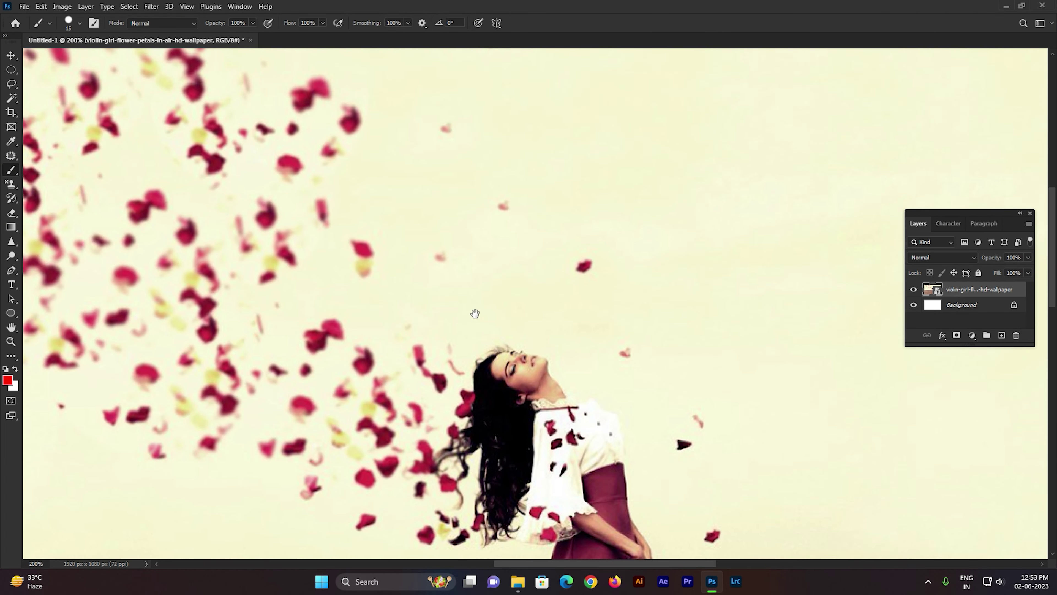
{"action": "key", "text": "ctrl+minus"}
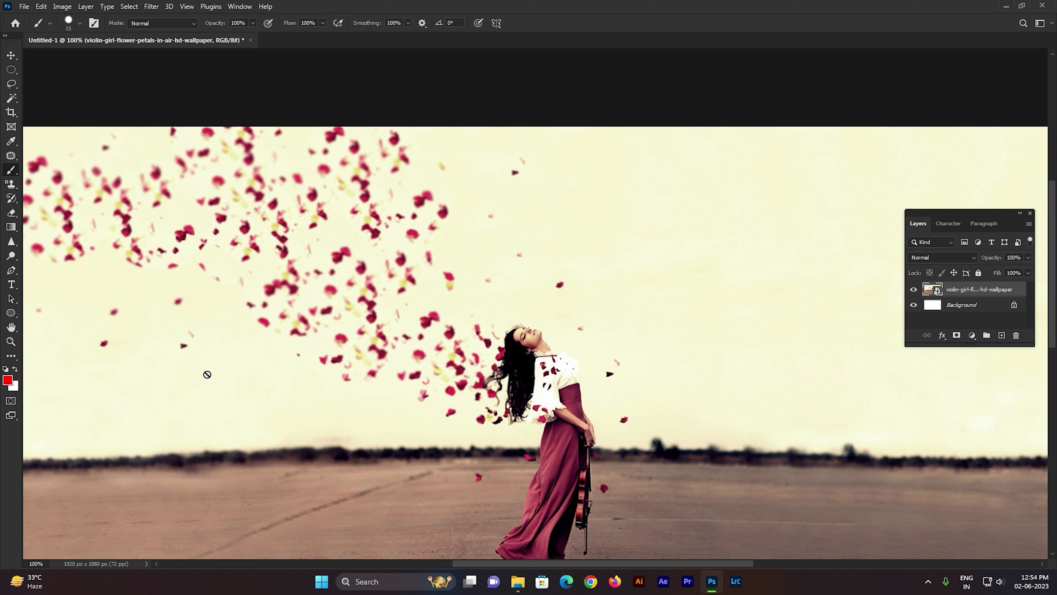
- Dismiss the rasterize warning, then rasterize the violin-girl photo layer from its context menu
{"action": "left_click", "coordinate": [221, 368]}
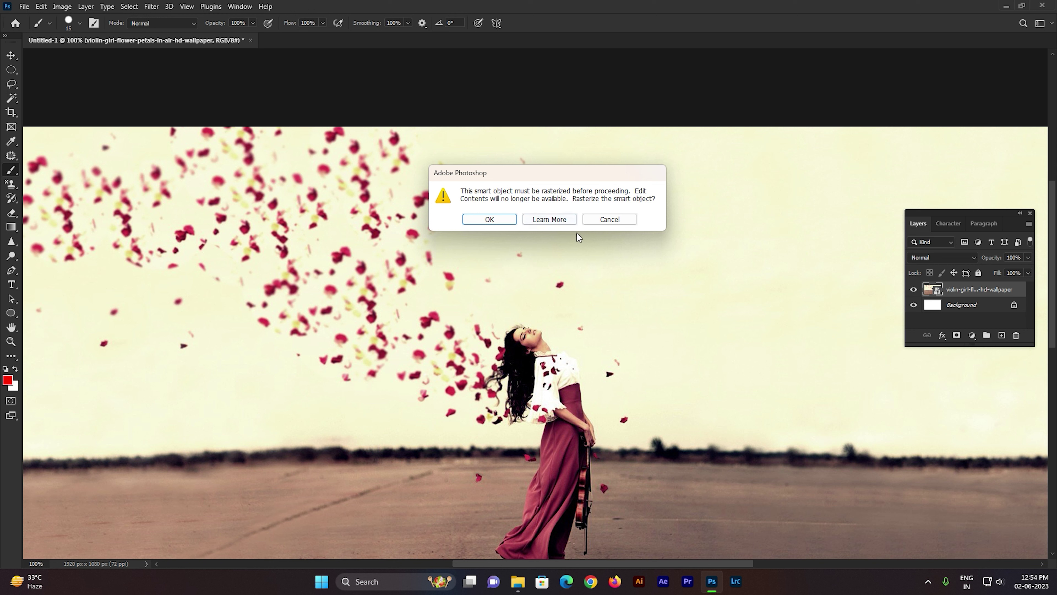
{"action": "left_click", "coordinate": [609, 220]}
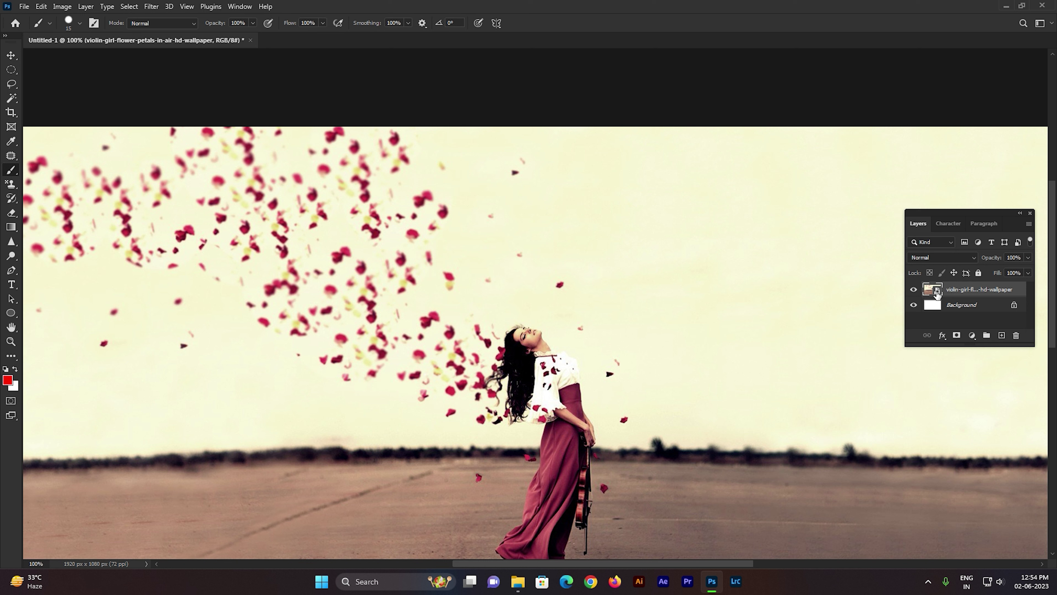
{"action": "right_click", "coordinate": [978, 289]}
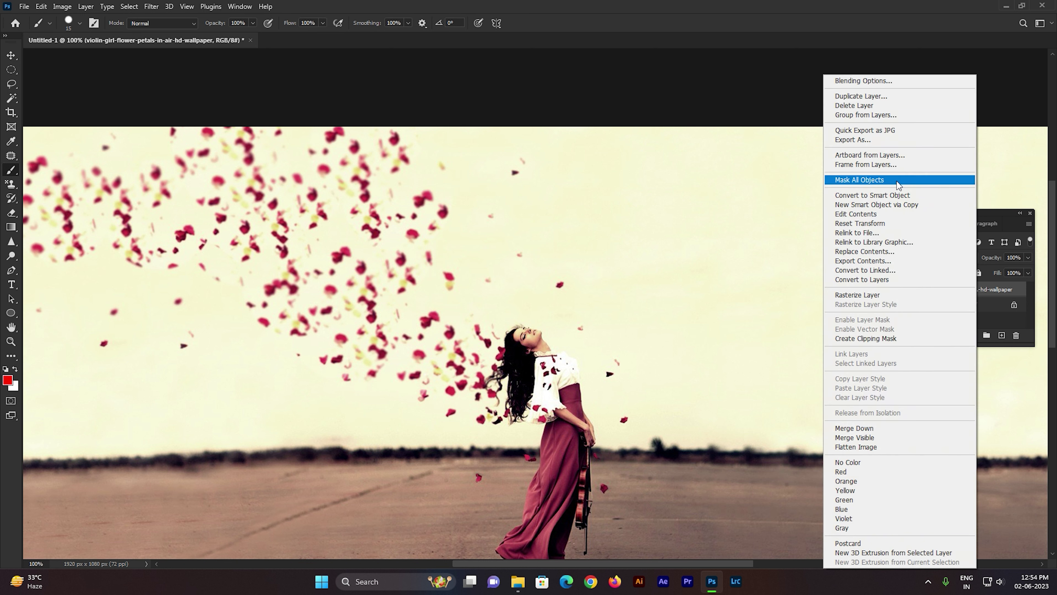
{"action": "left_click", "coordinate": [894, 294]}
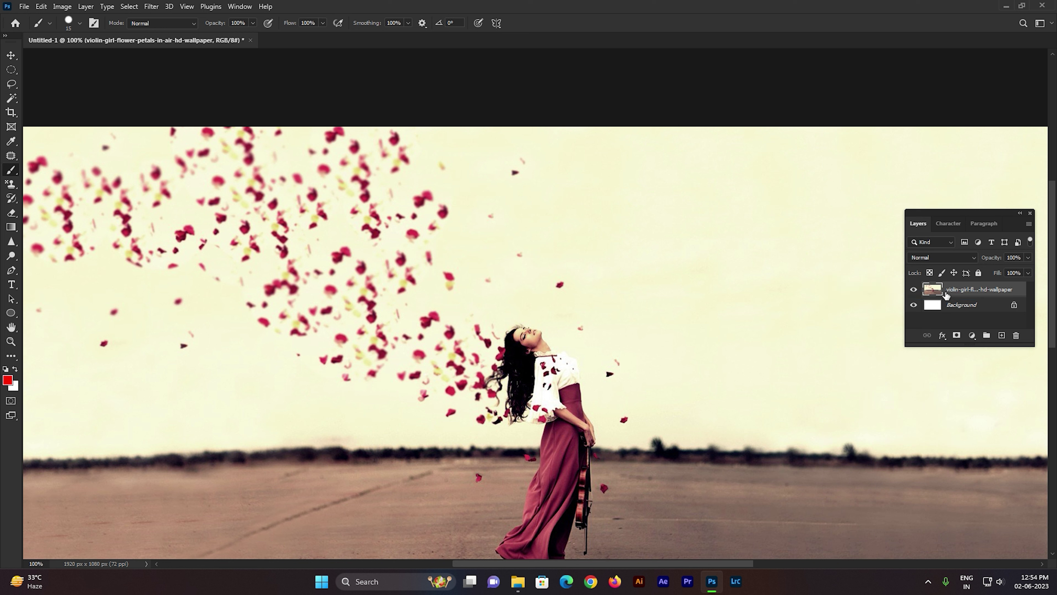
- Paint test red strokes across the sky and undo each one
{"action": "left_click_drag", "start_coordinate": [747, 224], "coordinate": [679, 249]}
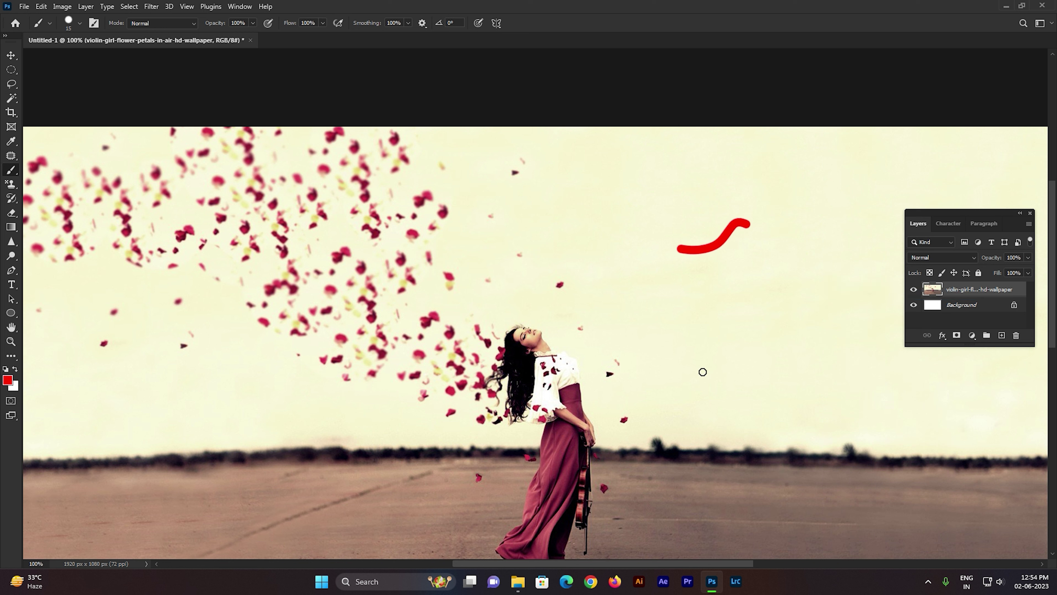
{"action": "key", "text": "ctrl+z"}
{"action": "left_click_drag", "start_coordinate": [789, 277], "coordinate": [789, 267]}
{"action": "left_click_drag", "start_coordinate": [765, 213], "coordinate": [570, 225]}
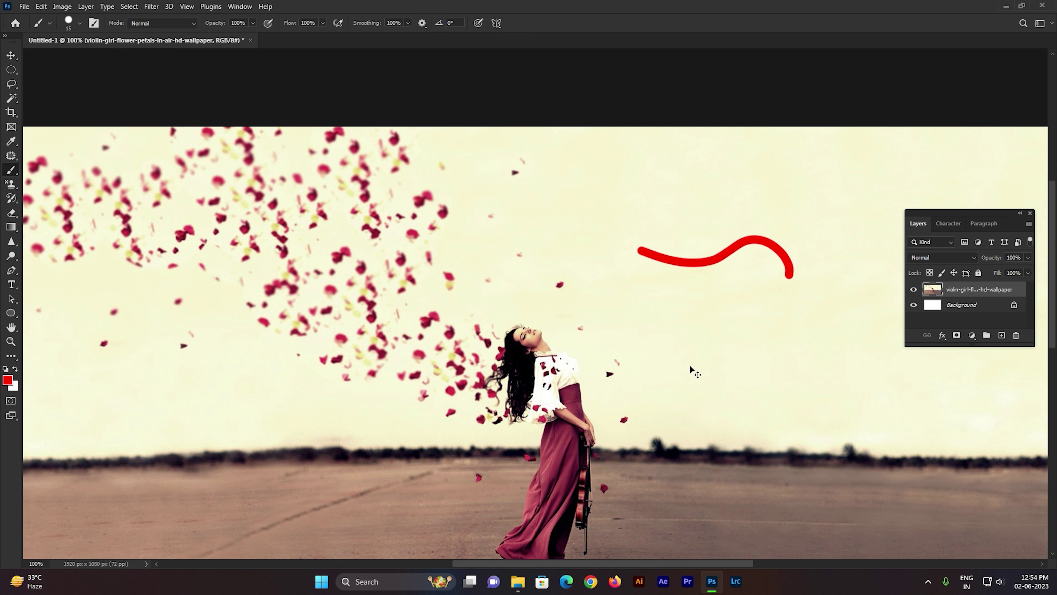
{"action": "key", "text": "ctrl+z"}
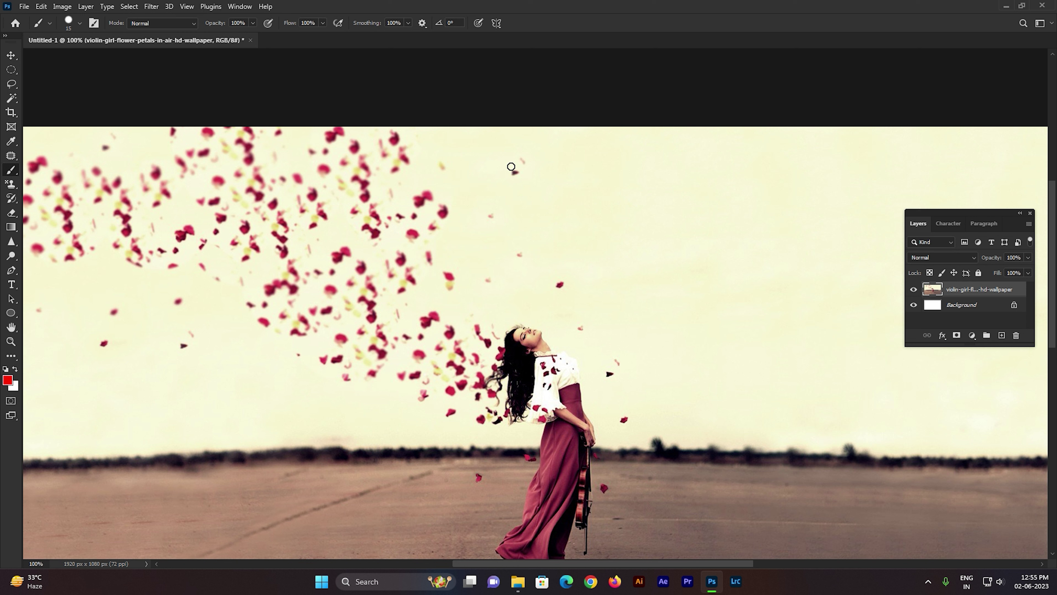
- Set the foreground to the cream sky colour and enlarge the brush to 30
{"action": "left_click", "coordinate": [8, 379]}
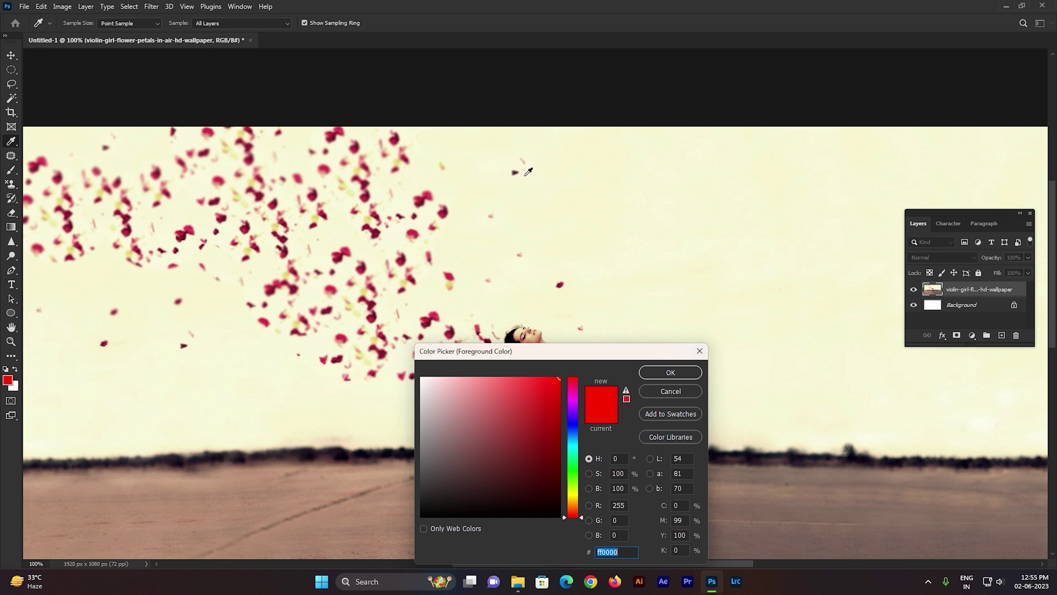
{"action": "left_click", "coordinate": [526, 175]}
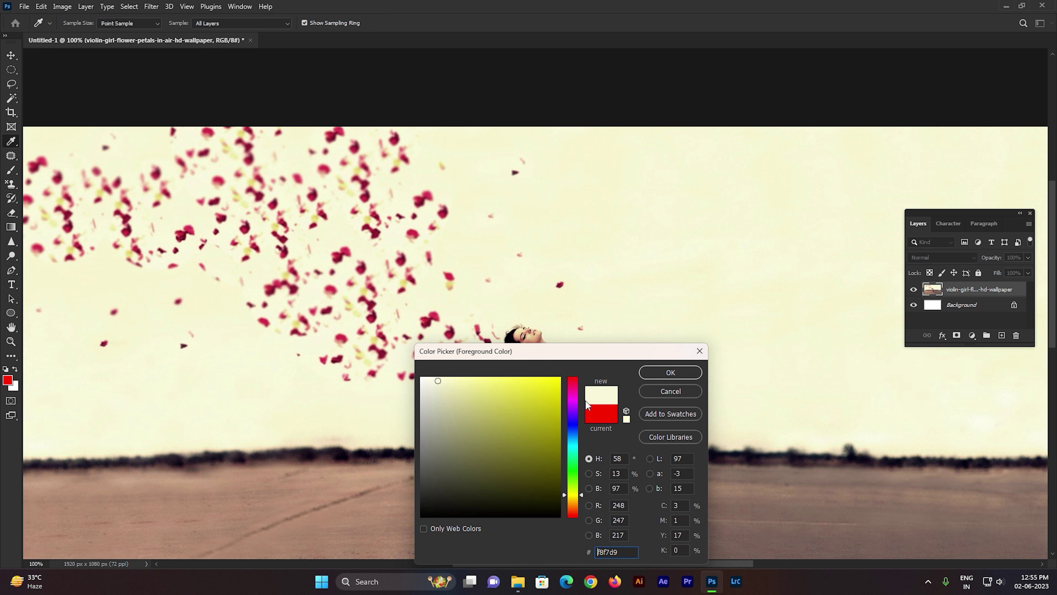
{"action": "left_click", "coordinate": [671, 373]}
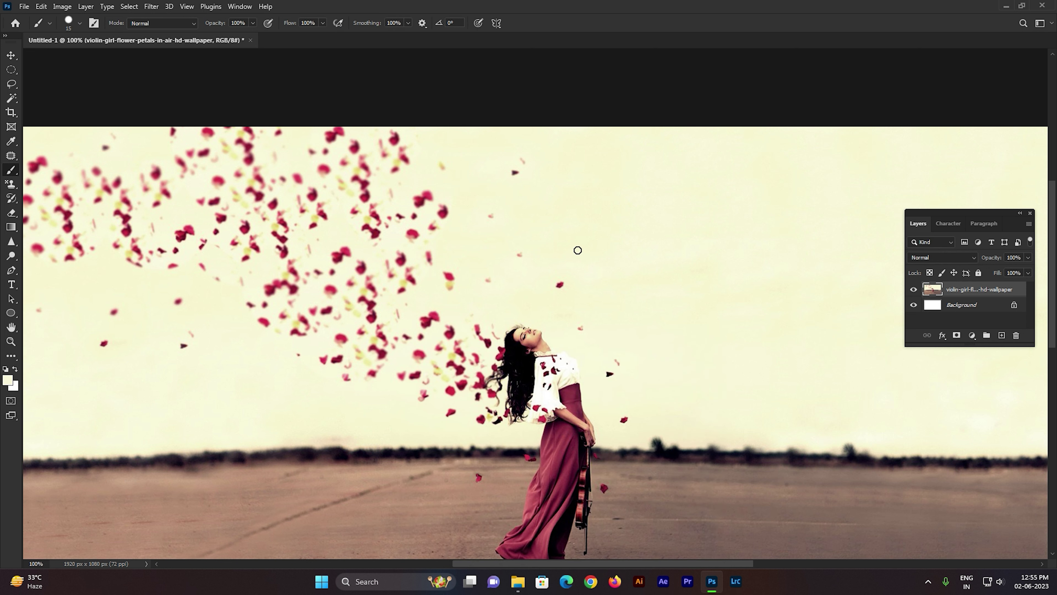
{"action": "key", "text": "bracketright"}
{"action": "key", "text": "bracketright"}
- Paint out stray petals in the sky, resampling nearby sky colour with Alt
{"action": "left_click", "coordinate": [523, 162]}
{"action": "key", "text": "alt+k"}
{"action": "key", "text": "alt"}
{"action": "left_click", "coordinate": [178, 302]}
{"action": "left_click", "coordinate": [113, 303], "text": "alt"}
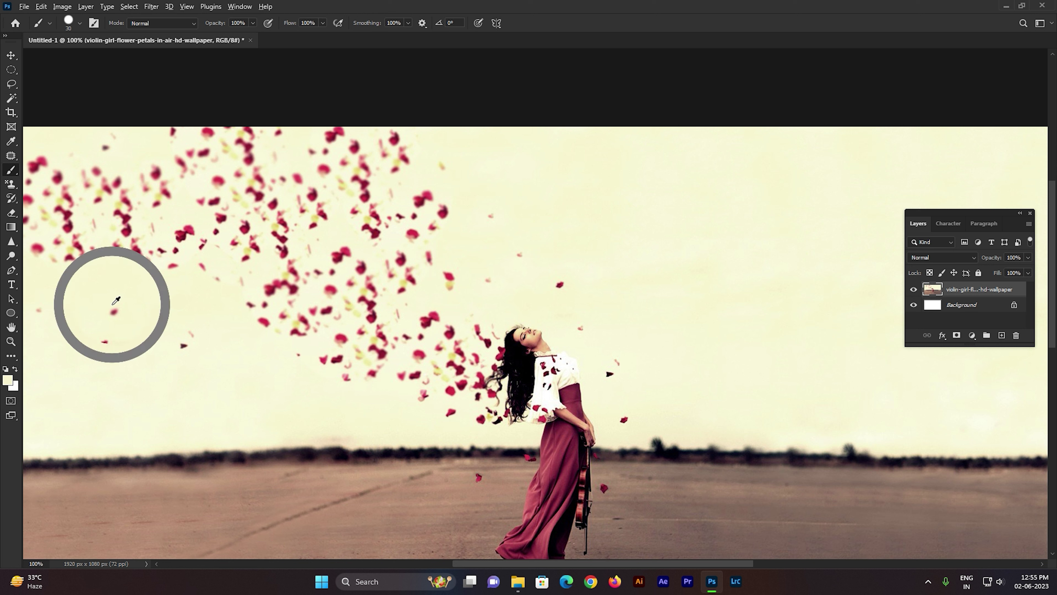
{"action": "left_click", "coordinate": [114, 310]}
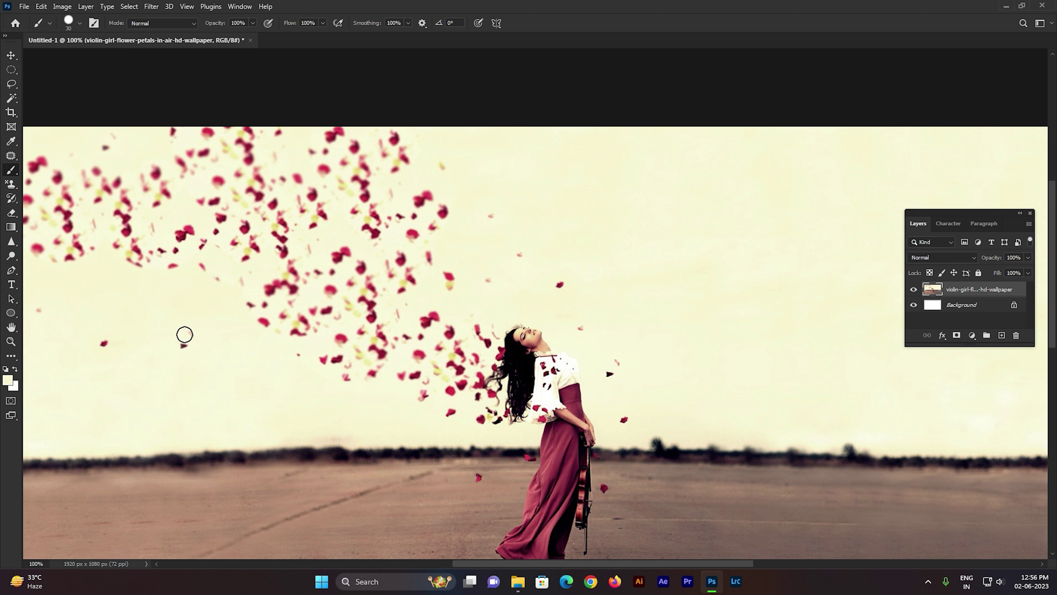
- Paint over the remaining small dark and faint petals toward the left edge
{"action": "left_click", "coordinate": [175, 345], "text": "alt"}
{"action": "left_click", "coordinate": [192, 333]}
{"action": "left_click", "coordinate": [102, 344]}
{"action": "left_click", "coordinate": [38, 310]}
{"action": "scroll", "coordinate": [453, 434], "scroll_direction": "down", "scroll_amount": 5}
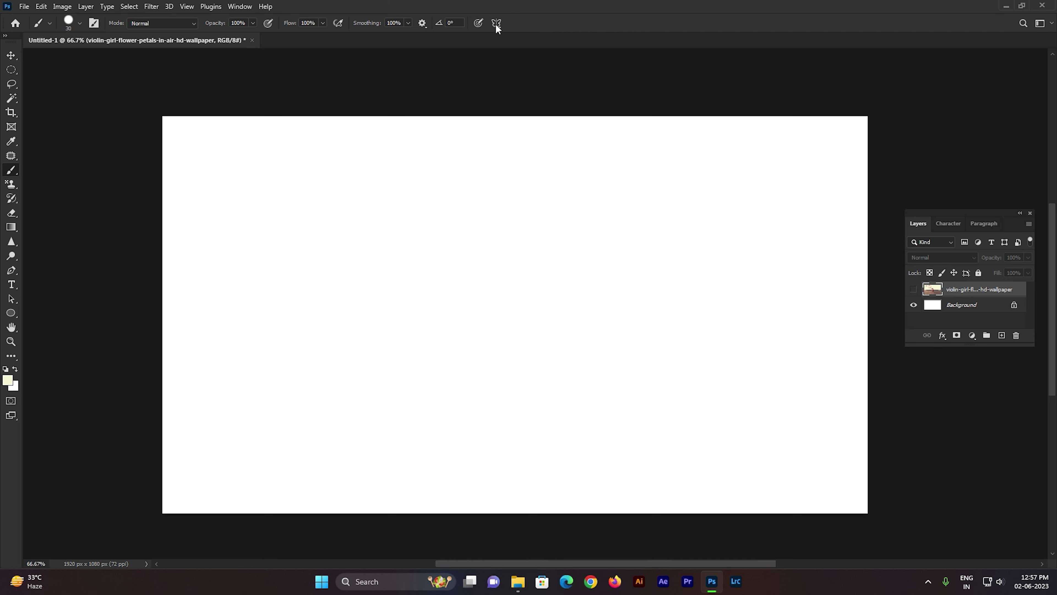
- Choose Mandala symmetry from the options bar and raise the segment count to 10
{"action": "left_click", "coordinate": [495, 24]}
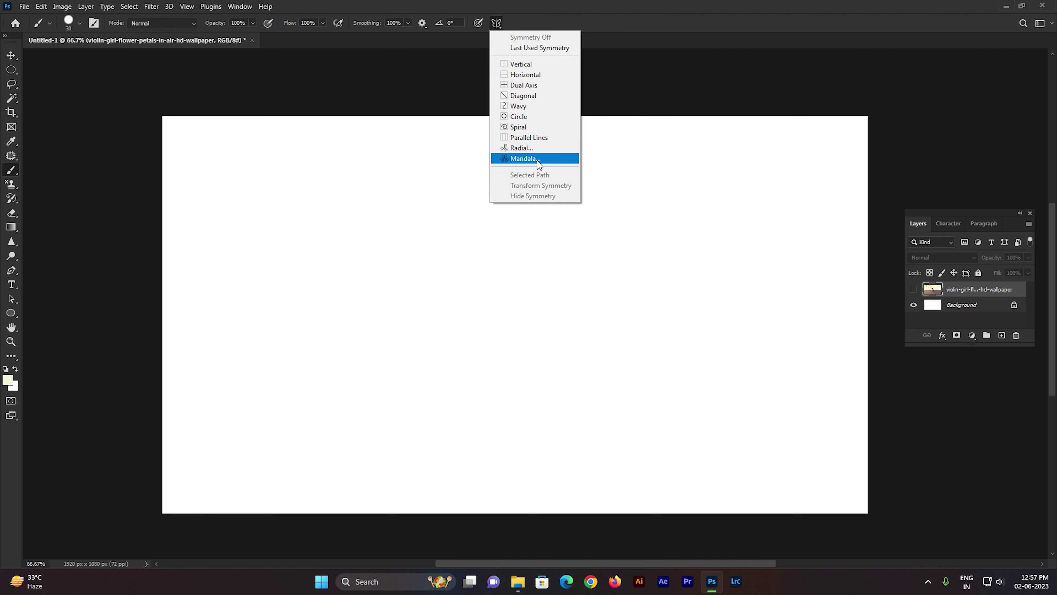
{"action": "left_click", "coordinate": [528, 158]}
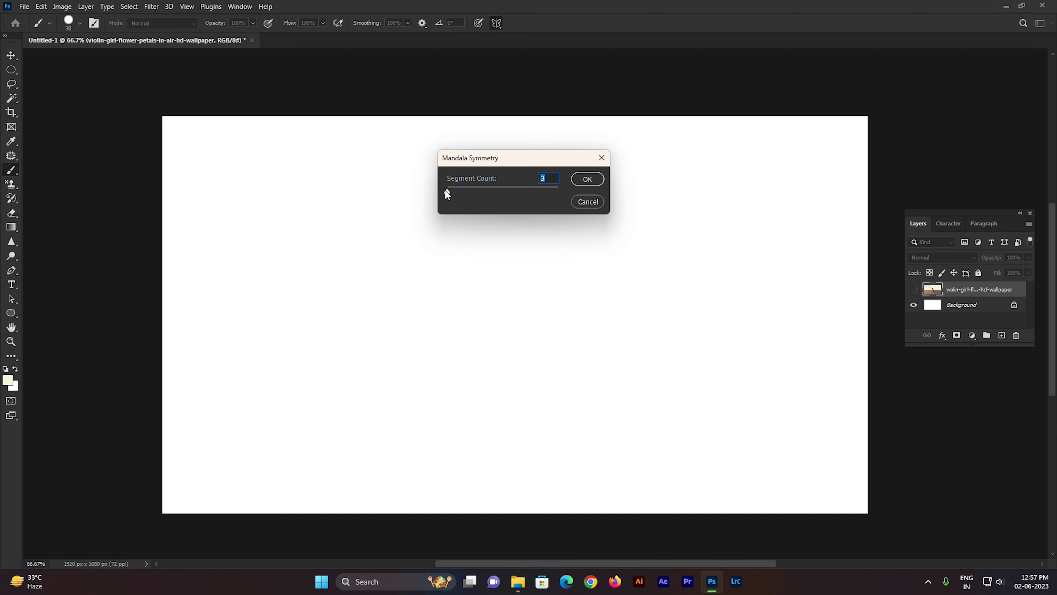
{"action": "left_click_drag", "start_coordinate": [446, 191], "coordinate": [539, 197]}
- Confirm the 10-segment Mandala guide, enlarge it slightly and commit, then add empty Layer 1
{"action": "left_click", "coordinate": [587, 179]}
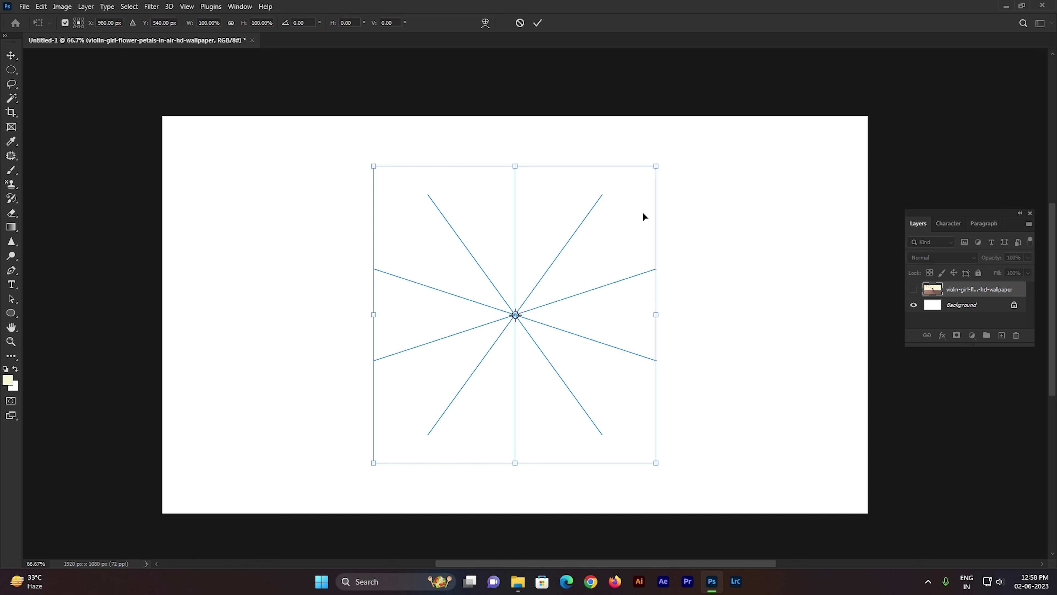
{"action": "mouse_move", "coordinate": [656, 166]}
{"action": "left_mouse_down"}
{"action": "mouse_move", "coordinate": [666, 173]}
{"action": "mouse_move", "coordinate": [648, 210]}
{"action": "mouse_move", "coordinate": [701, 144]}
{"action": "mouse_move", "coordinate": [661, 193]}
{"action": "mouse_move", "coordinate": [679, 165]}
{"action": "left_mouse_up"}
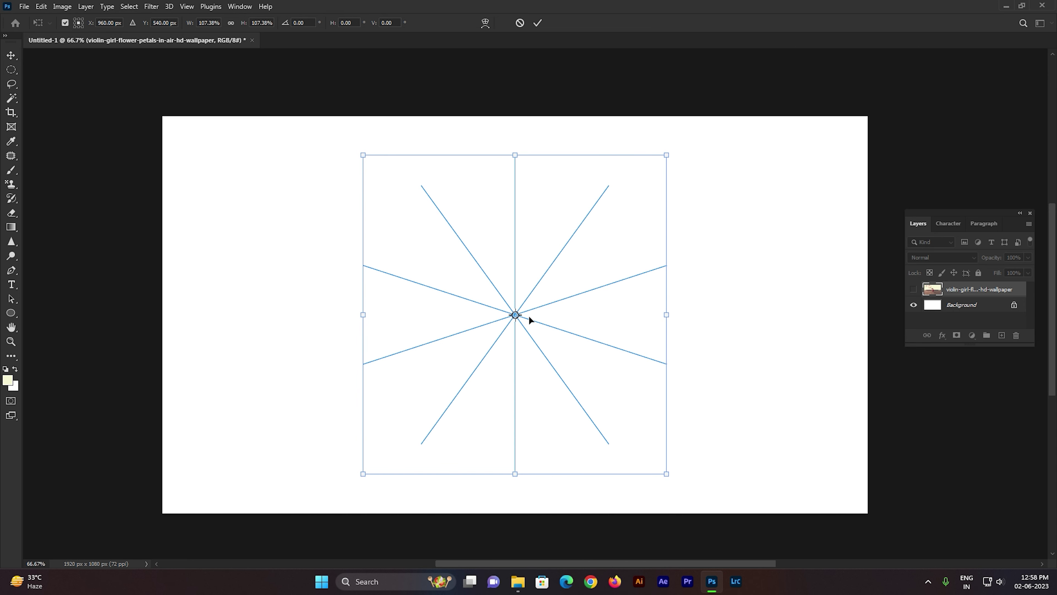
{"action": "key", "text": "Return"}
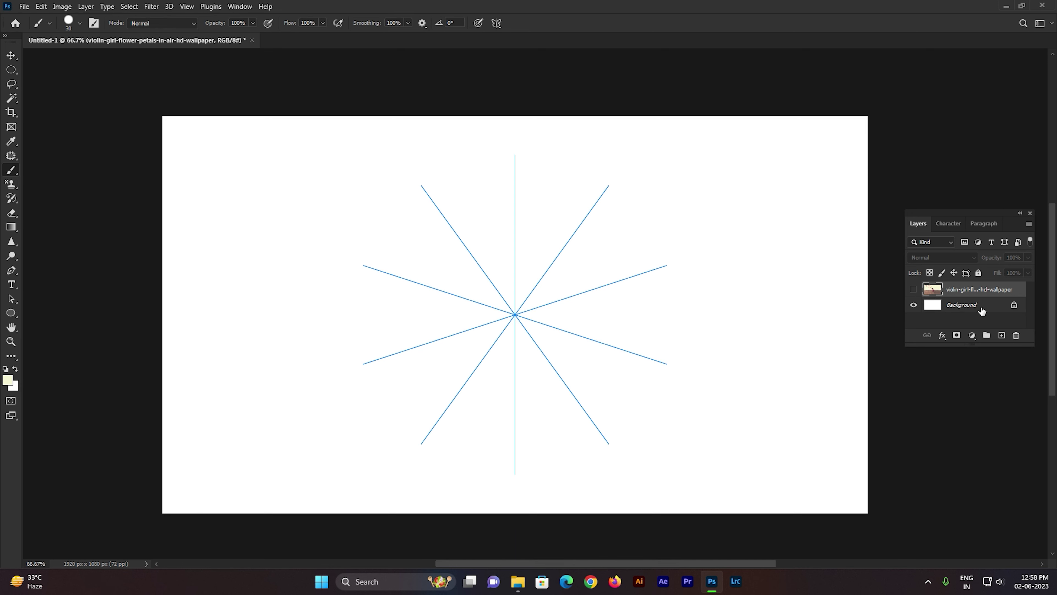
{"action": "left_click", "coordinate": [1002, 335]}
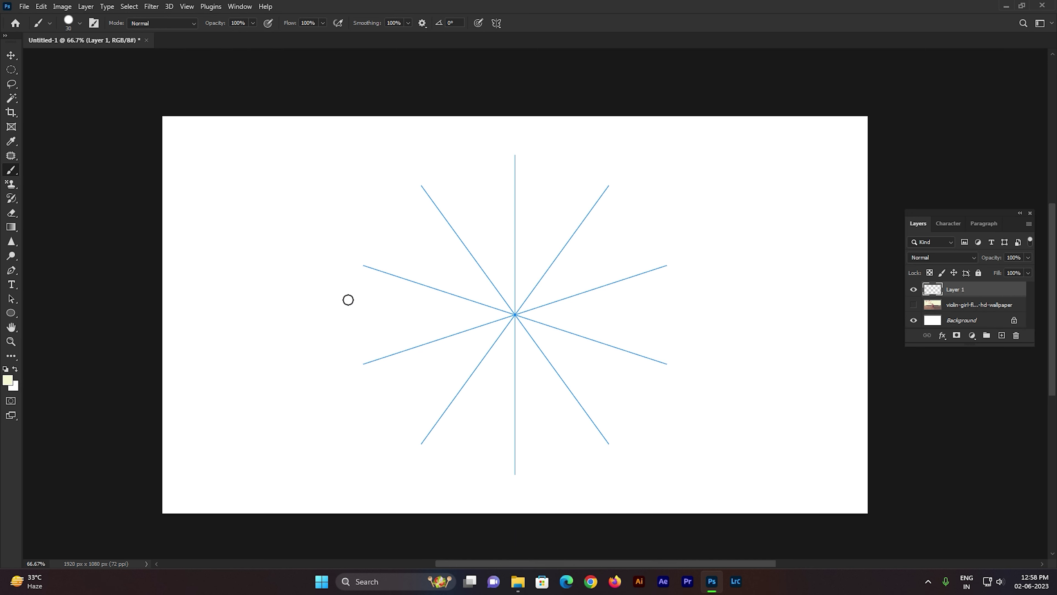
- Set the foreground to red ff0000, shrink the brush to 10, and paint symmetric petals
{"action": "left_click", "coordinate": [8, 379]}
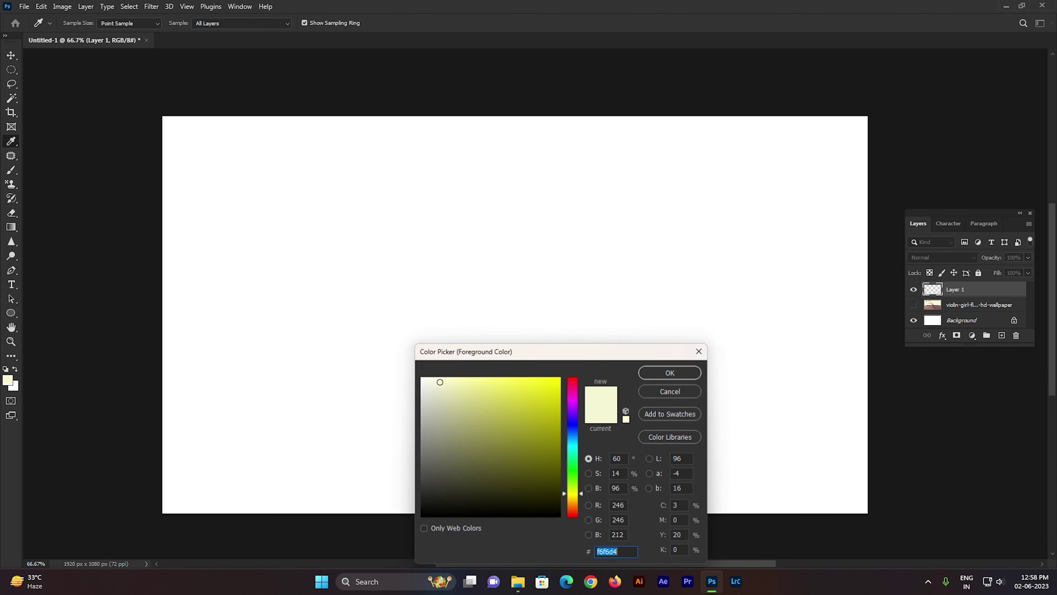
{"action": "type", "text": "ff0000"}
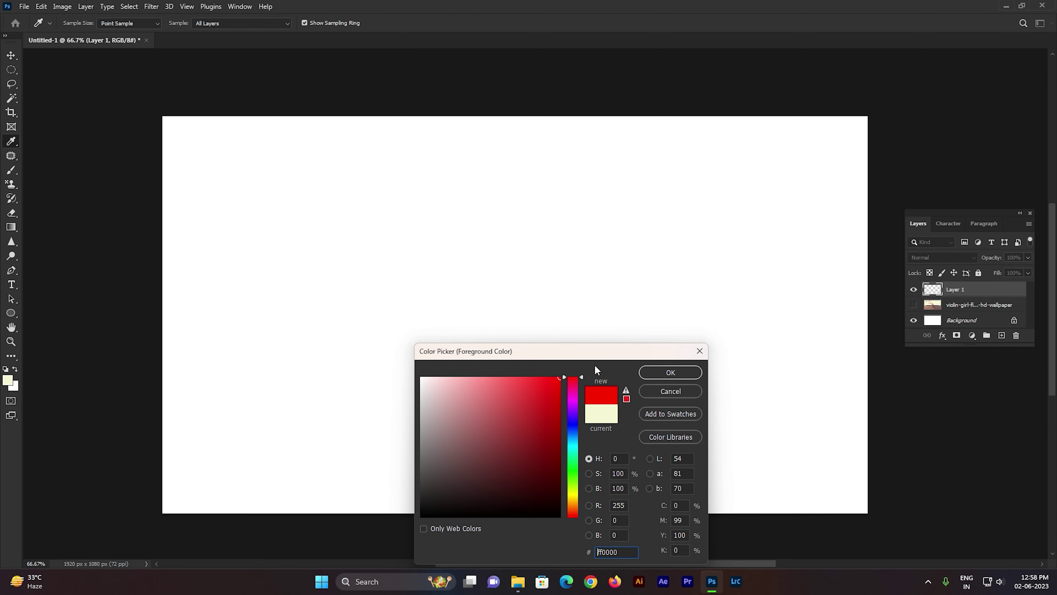
{"action": "left_click", "coordinate": [670, 372]}
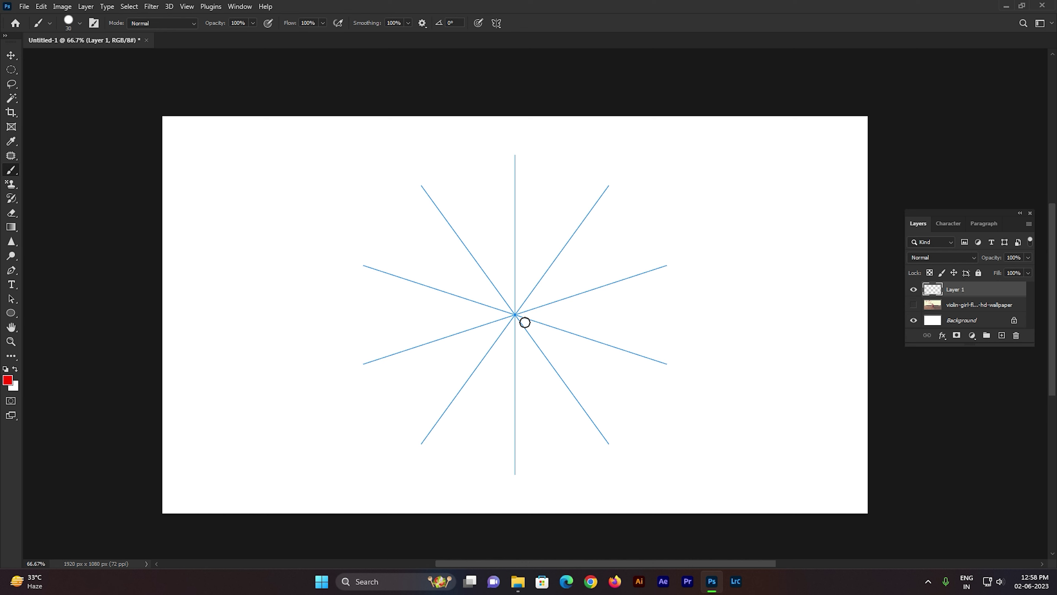
{"action": "key", "text": "bracketleft"}
{"action": "key", "text": "bracketleft"}
{"action": "left_click_drag", "start_coordinate": [515, 312], "coordinate": [515, 244]}
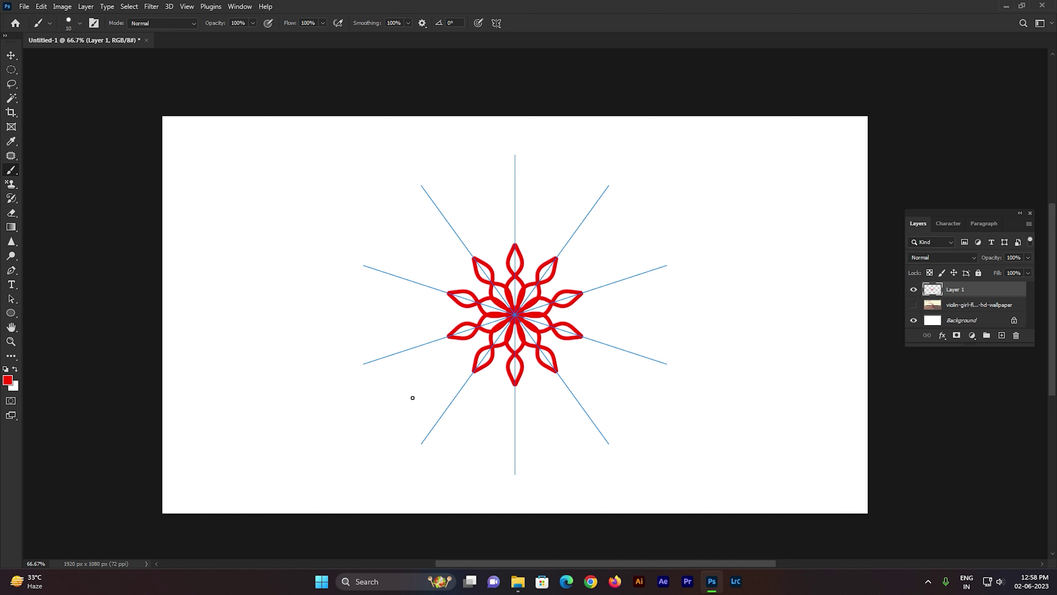
{"action": "left_click", "coordinate": [7, 380]}
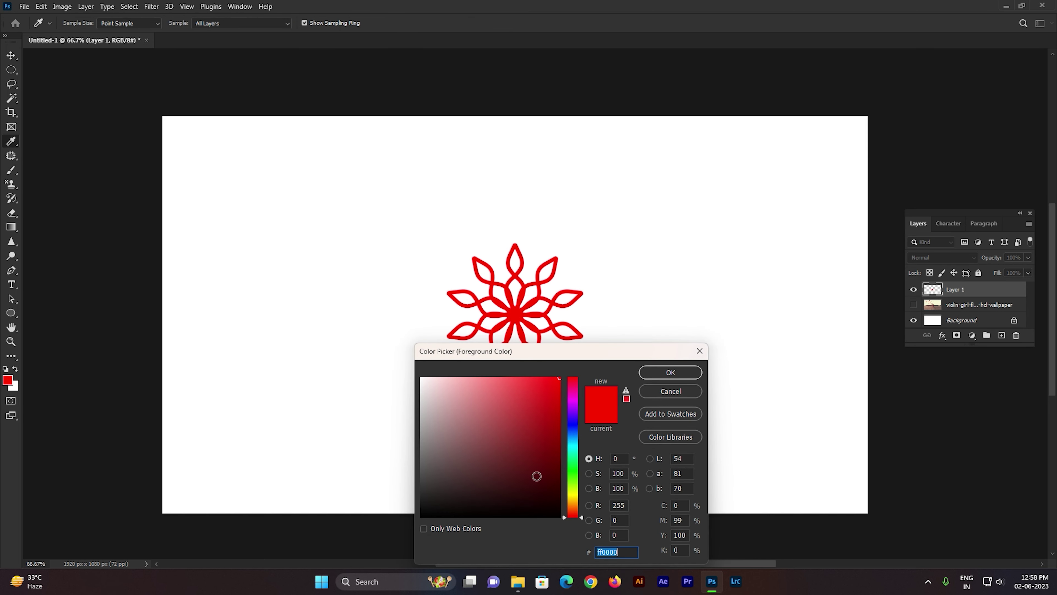
- Switch to blue and paint looped strokes beyond the red petals
{"action": "left_click", "coordinate": [574, 430]}
{"action": "left_click", "coordinate": [671, 372]}
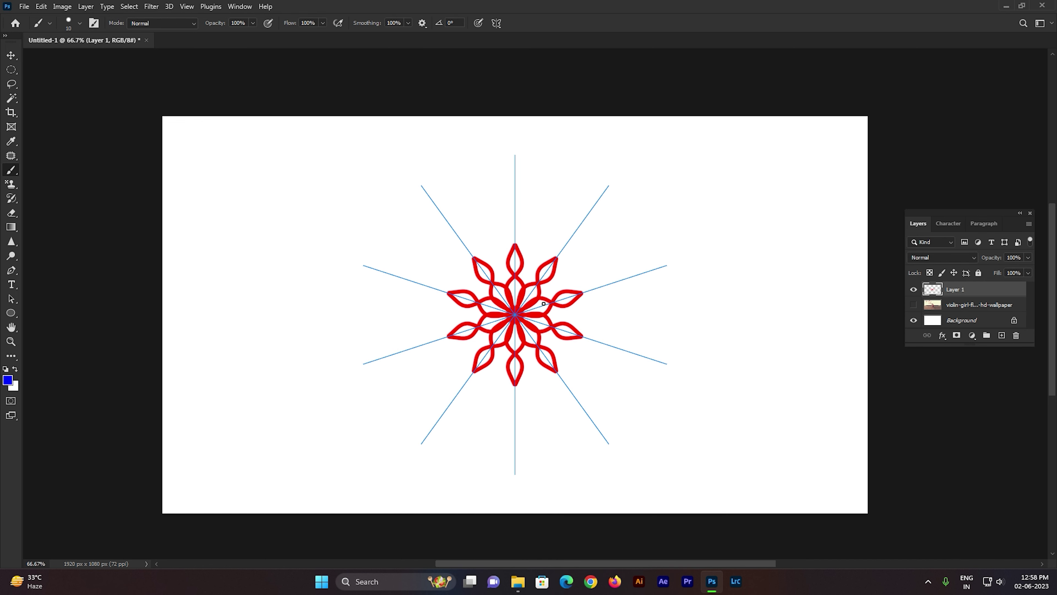
{"action": "left_click_drag", "start_coordinate": [514, 242], "coordinate": [515, 195]}
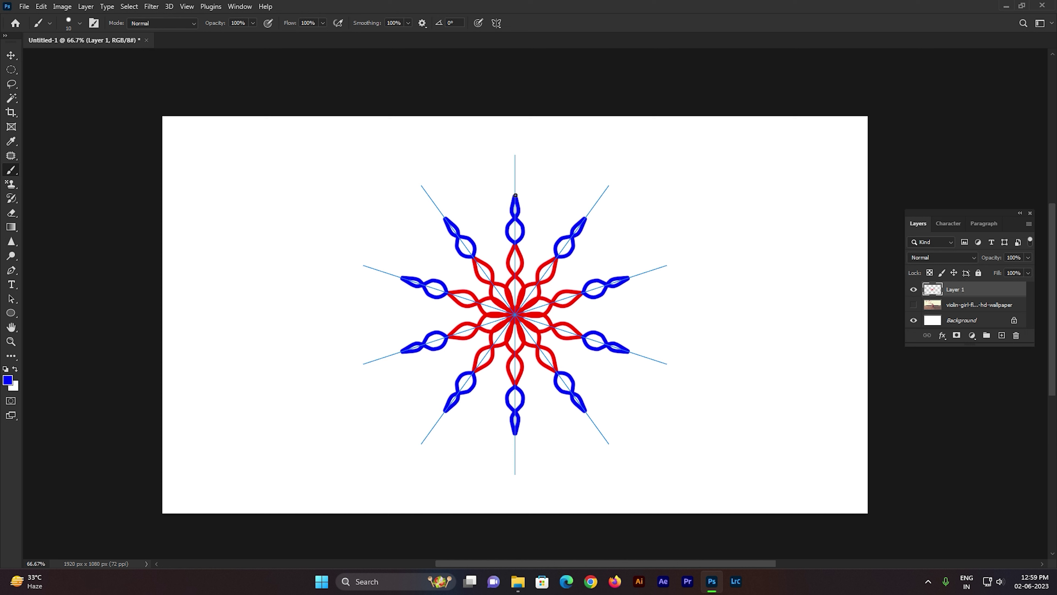
- Switch to orange (ff8400) and paint large petal outlines around the design
{"action": "left_click", "coordinate": [8, 380]}
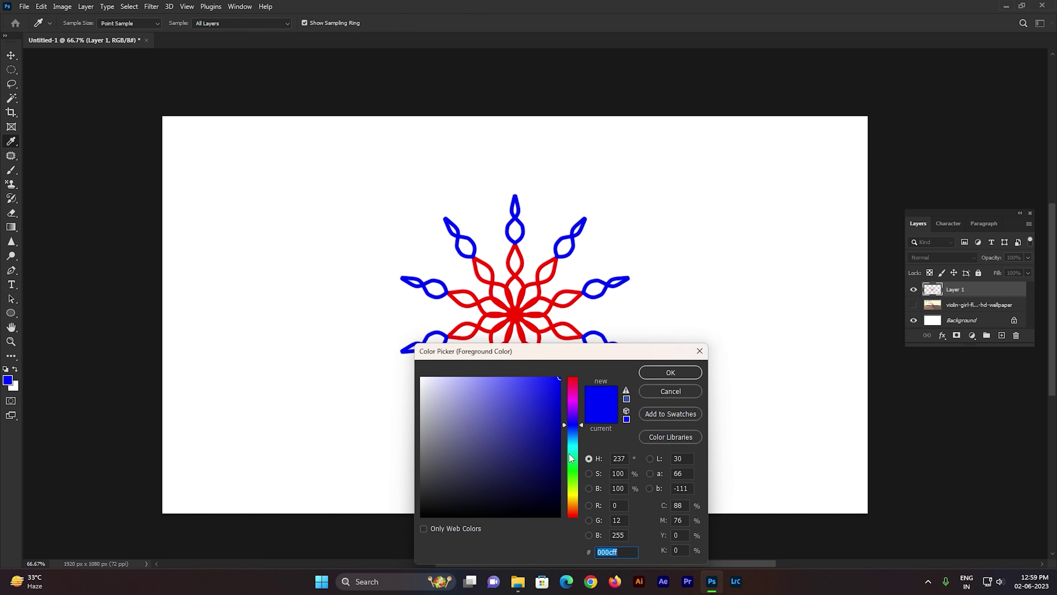
{"action": "left_click", "coordinate": [573, 505]}
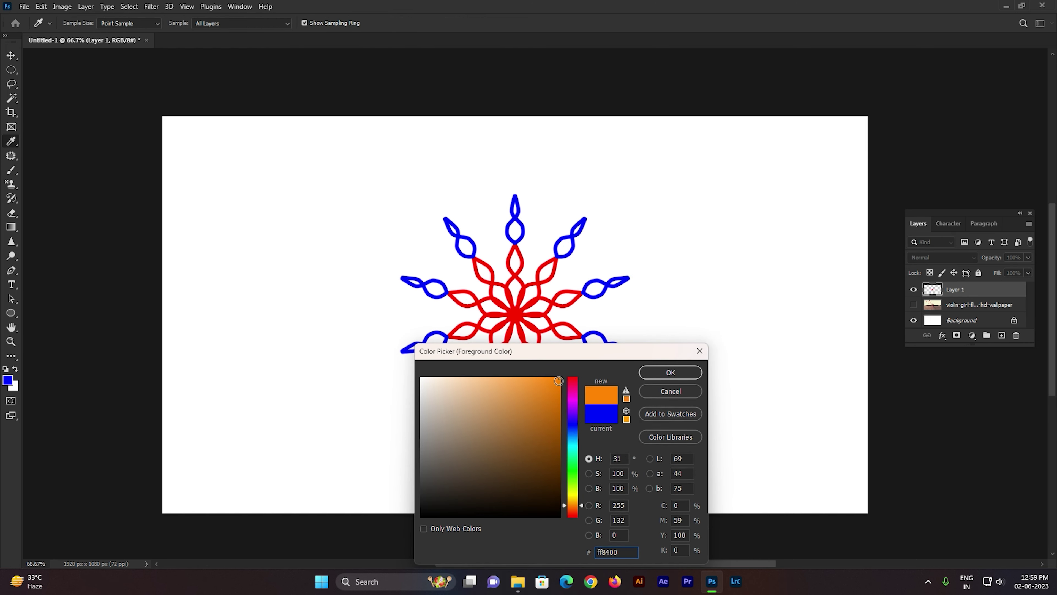
{"action": "left_click", "coordinate": [662, 377]}
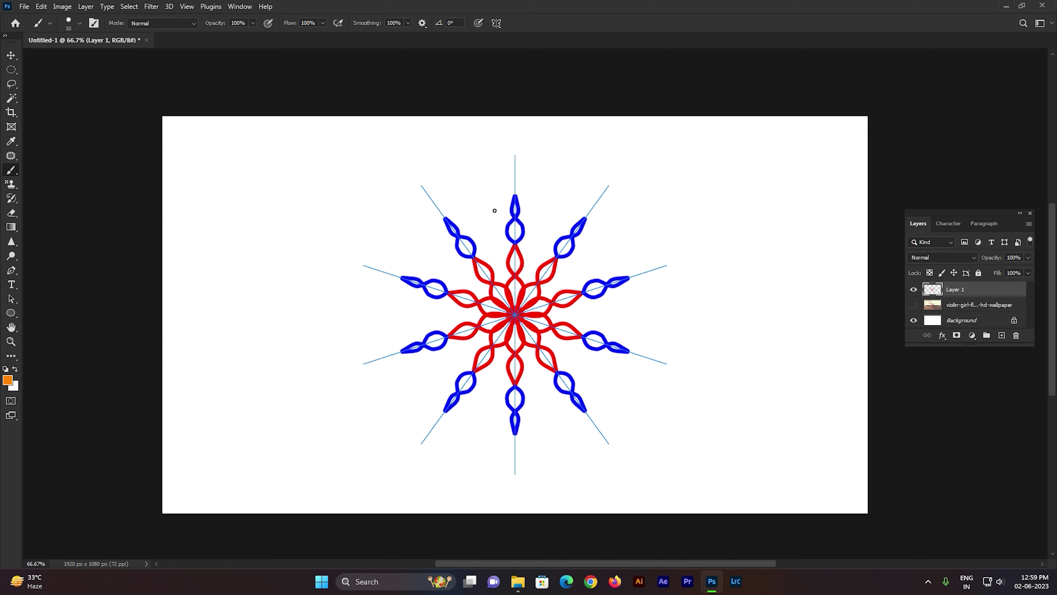
{"action": "mouse_move", "coordinate": [488, 223]}
{"action": "left_mouse_down"}
{"action": "mouse_move", "coordinate": [476, 207]}
{"action": "mouse_move", "coordinate": [481, 226]}
{"action": "mouse_move", "coordinate": [423, 184]}
{"action": "left_mouse_up"}
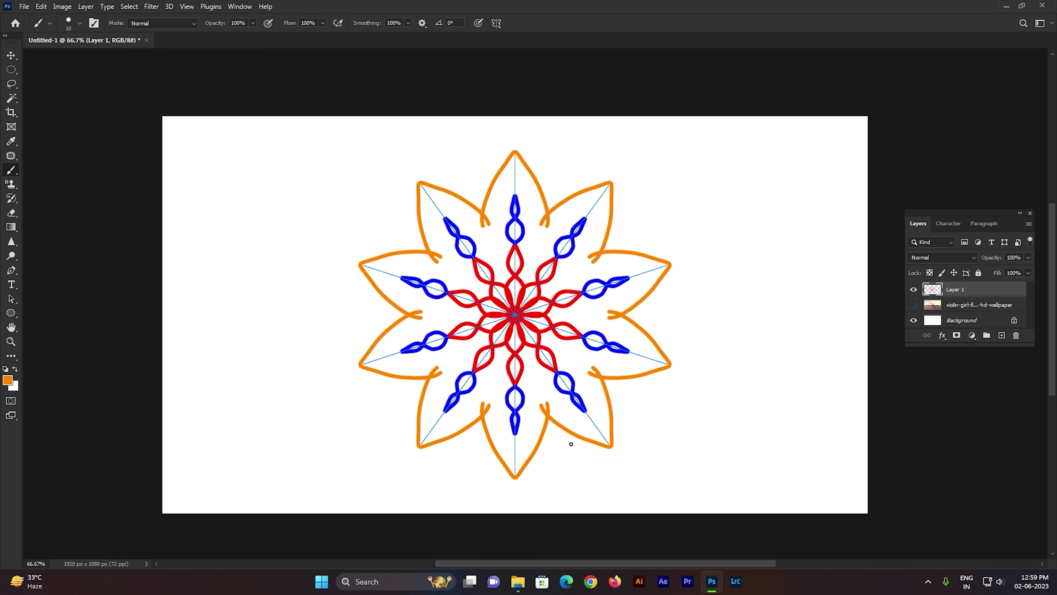
{"action": "left_click", "coordinate": [499, 24]}
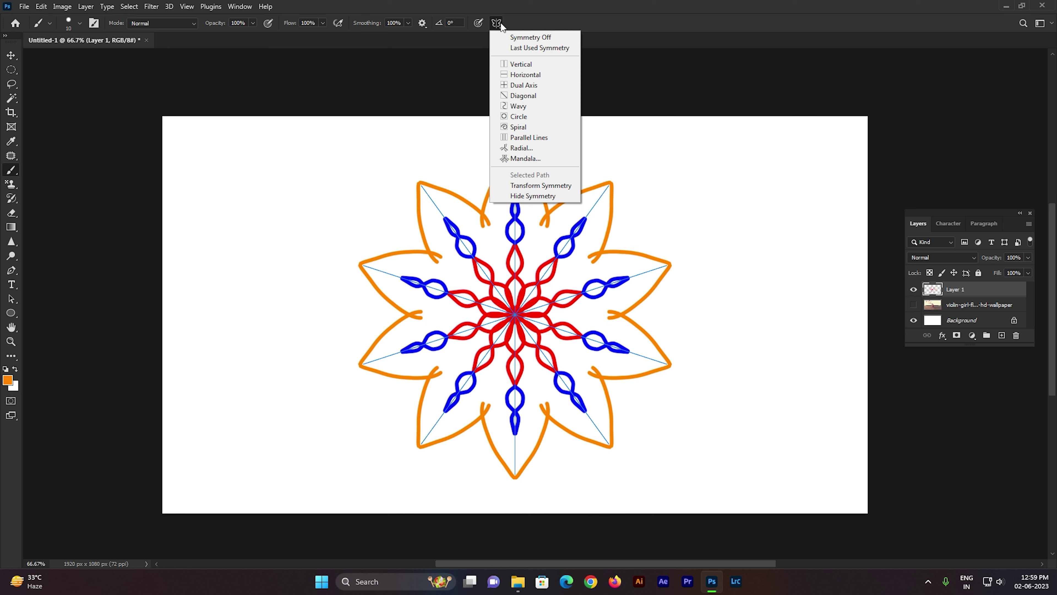
- Close the symmetry options and hide then reshow the Background to preview transparency
{"action": "left_click", "coordinate": [537, 22]}
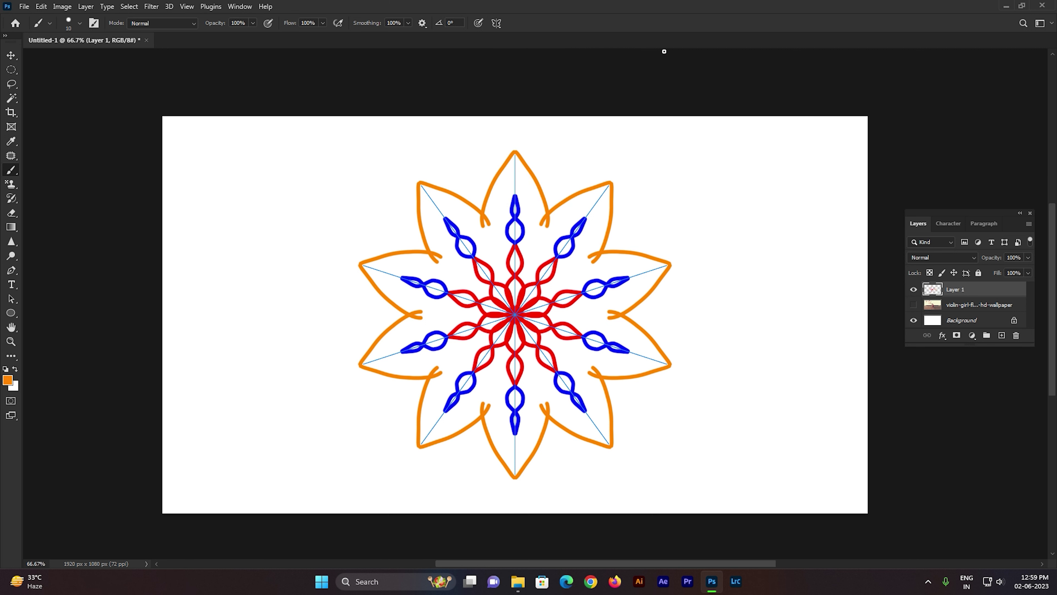
{"action": "left_click", "coordinate": [913, 320]}
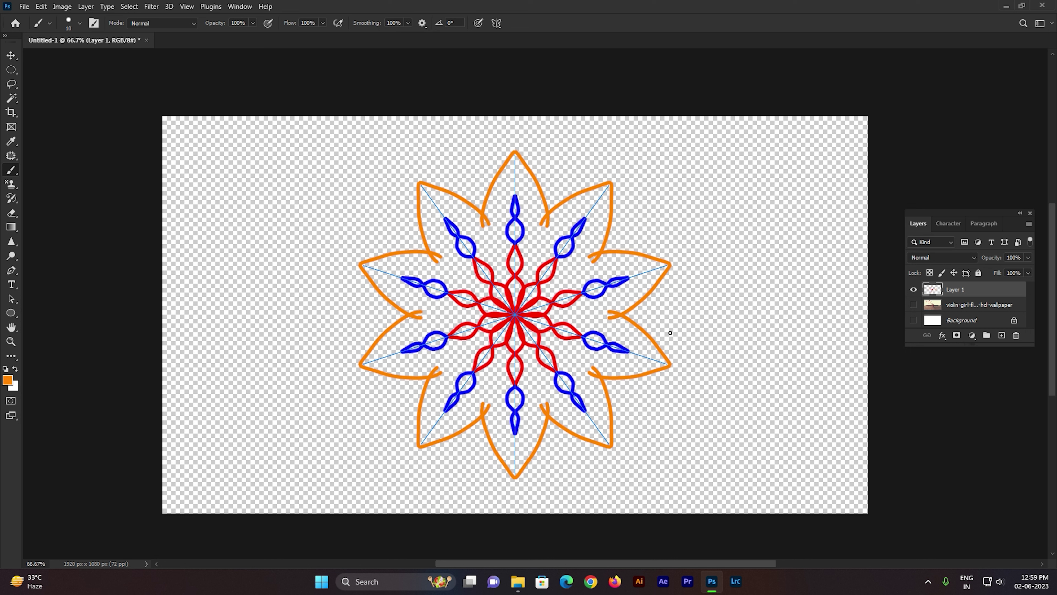
{"action": "left_click", "coordinate": [914, 320]}
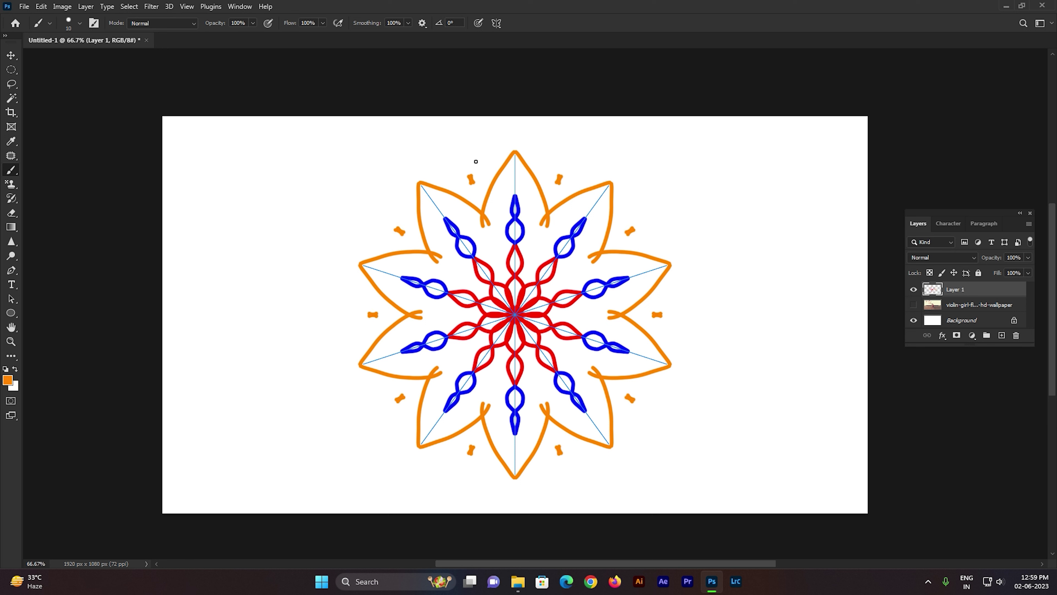
- Paint orange teardrop loops around the outer petals, mirrored by Mandala symmetry
{"action": "left_click_drag", "start_coordinate": [474, 148], "coordinate": [466, 144]}
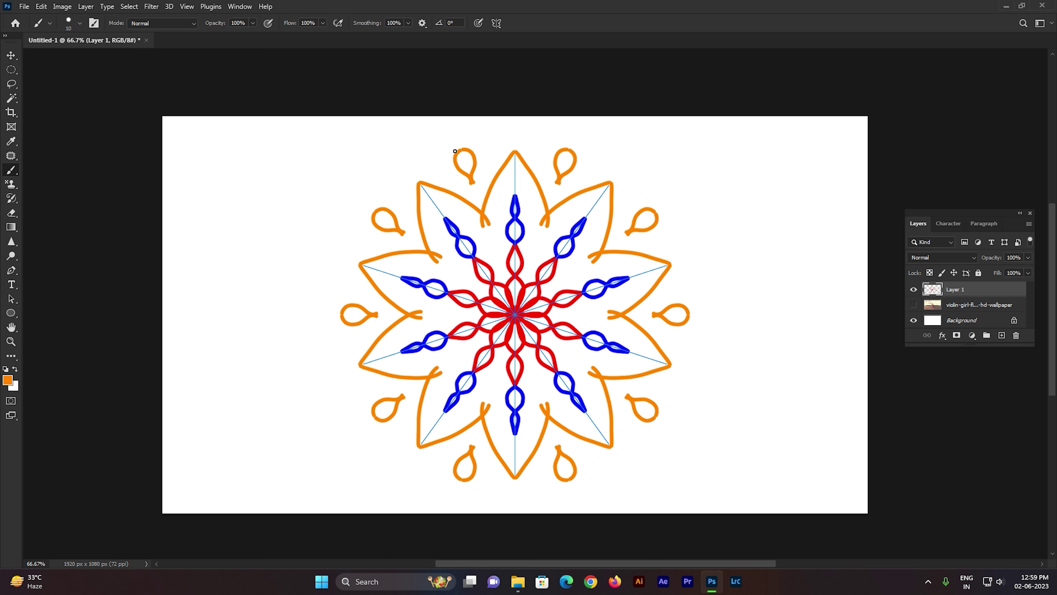